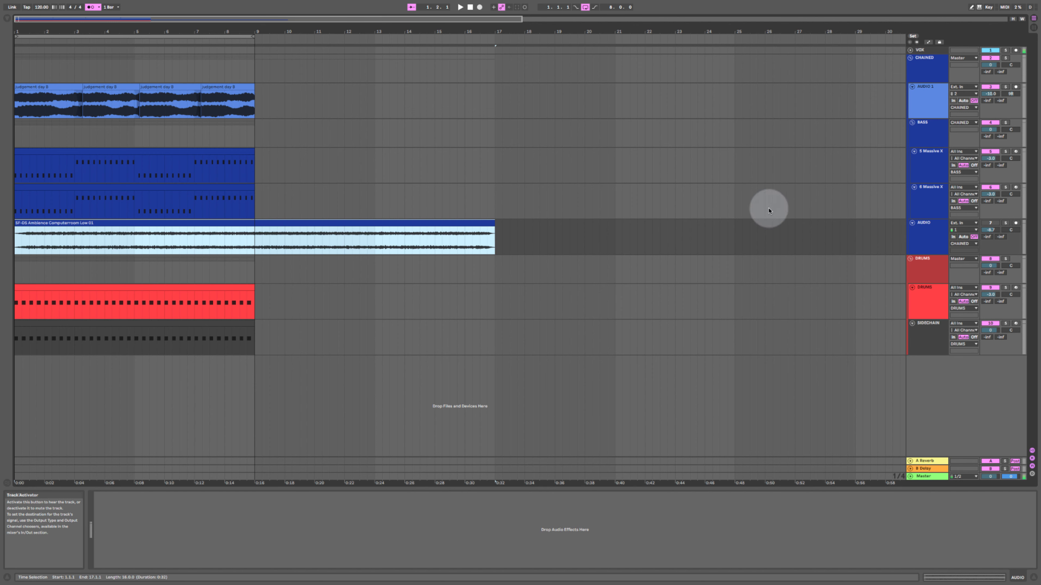
Play the arrangement from bar 1 with the AUDIO track deactivated to hear the groove on its own.
click(44, 286)
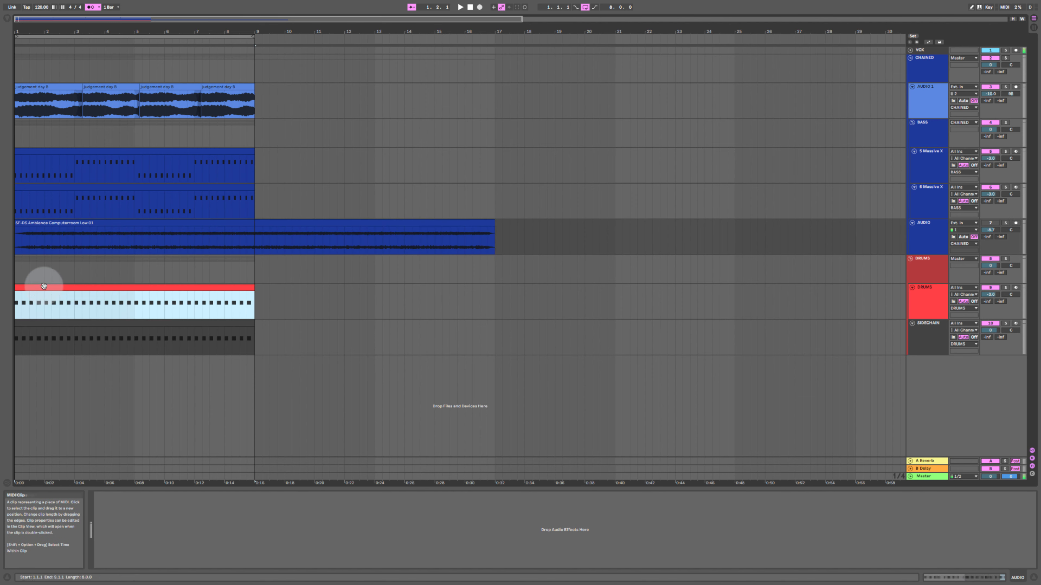
key(space)
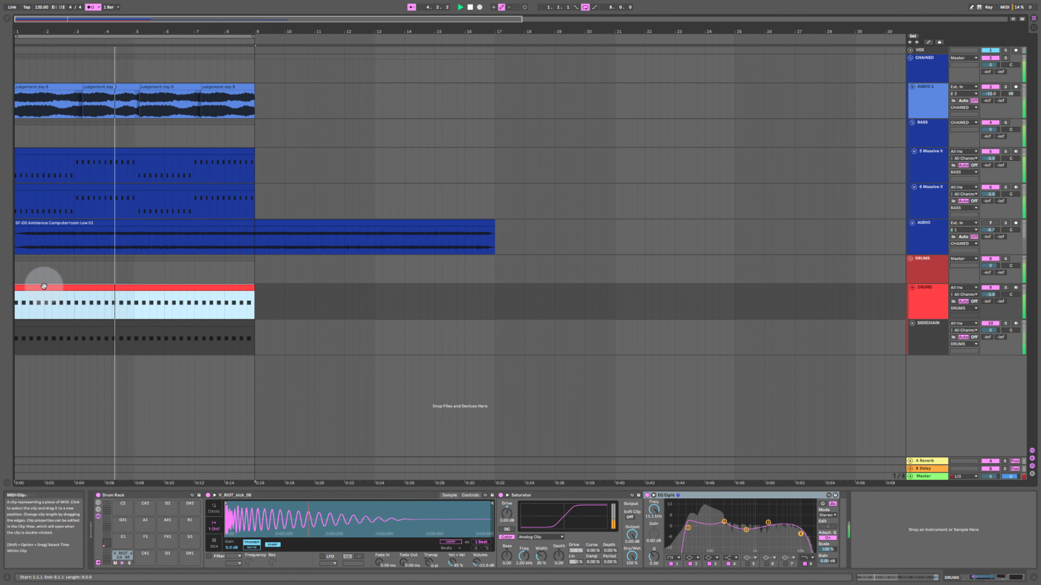
key(space)
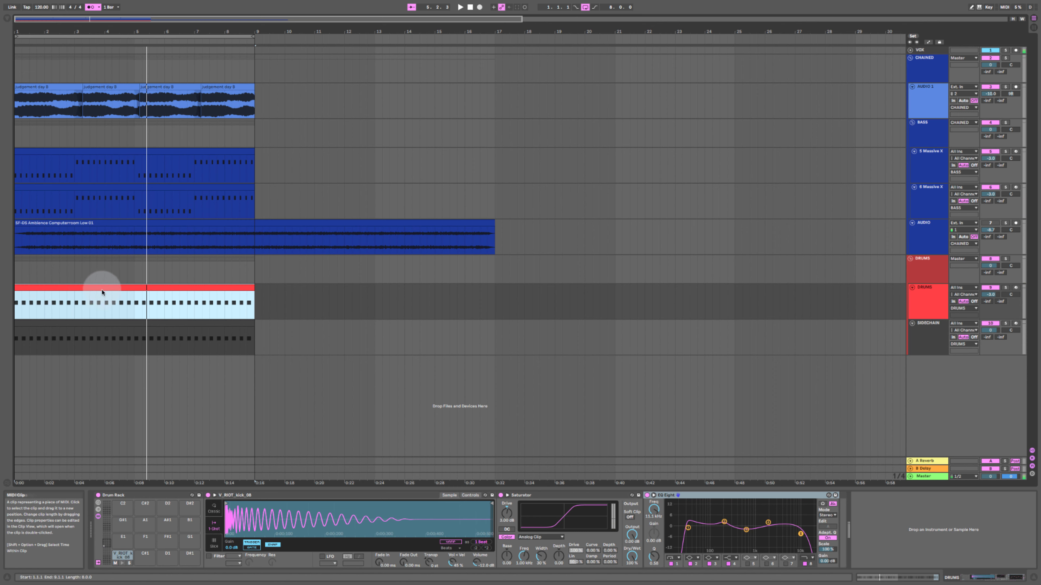
Reactivate the AUDIO track, open its computer-room ambience clip in the sample editor and audition it soloed.
click(990, 223)
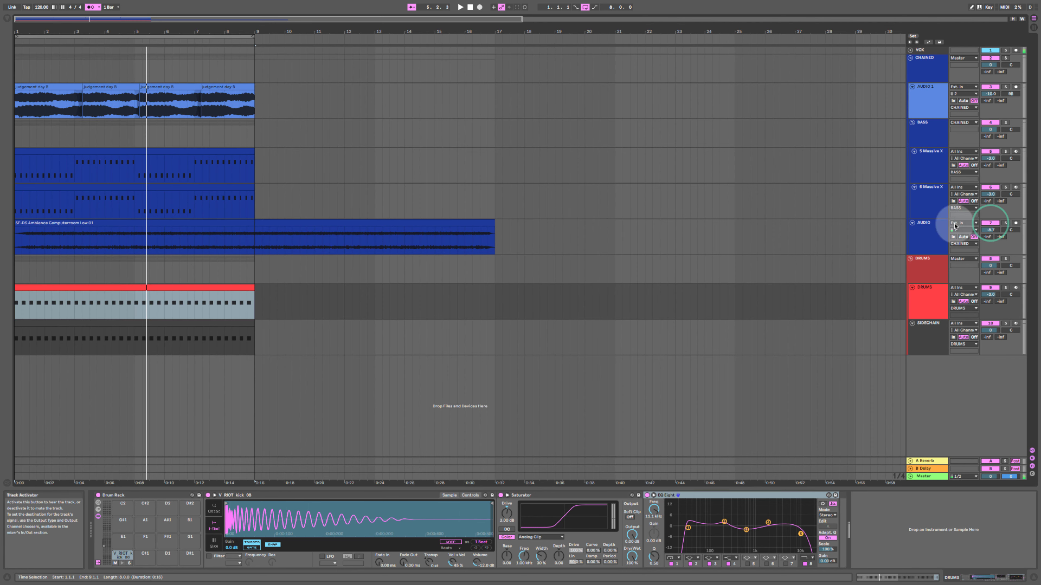
double_click(153, 227)
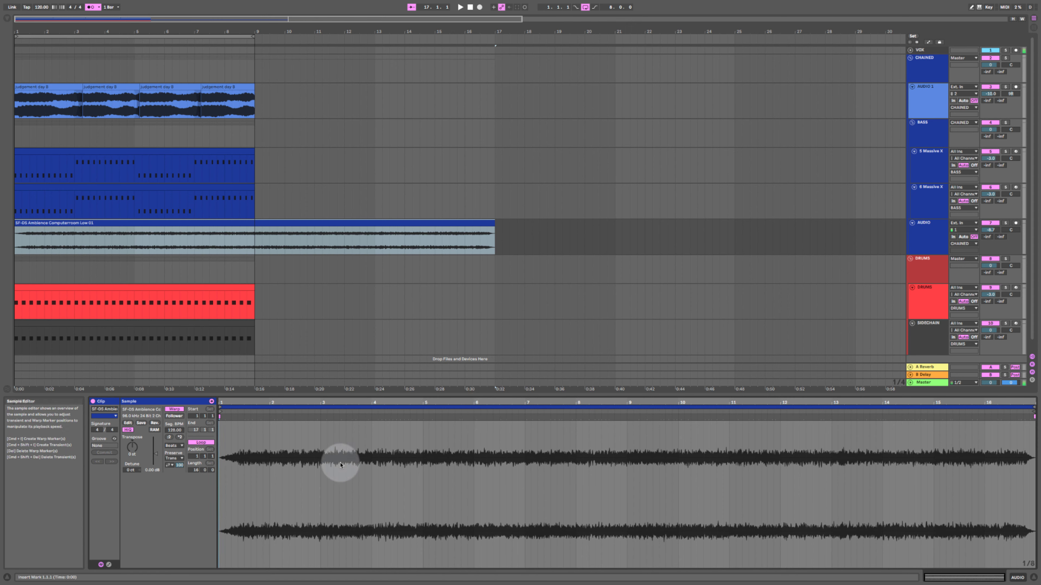
key(space)
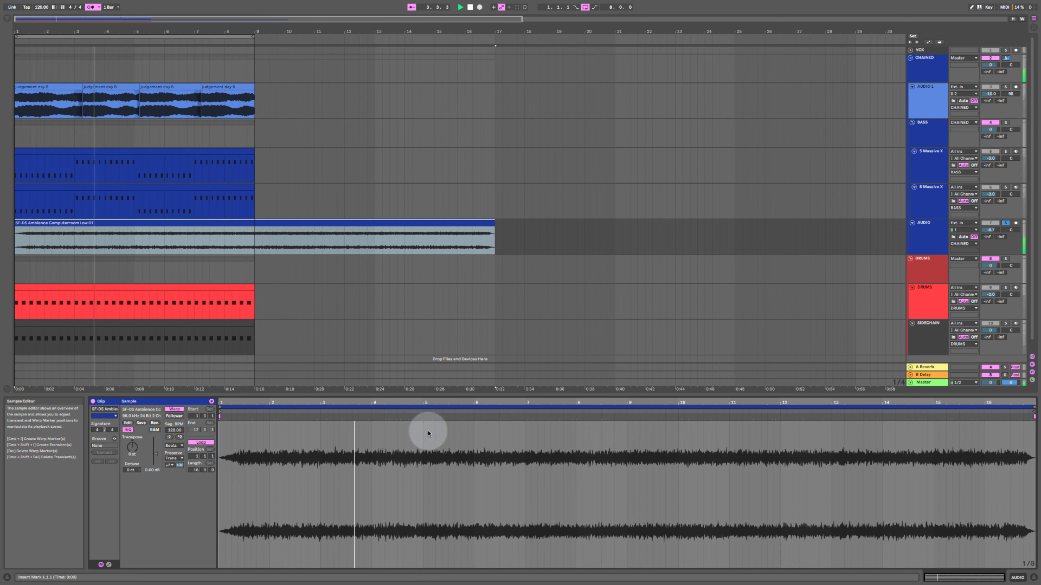
key(space)
Cut the fade-in off the ambience clip, trim the clip to span bars 1 to 9 and consolidate it.
drag(18, 226, 25, 226)
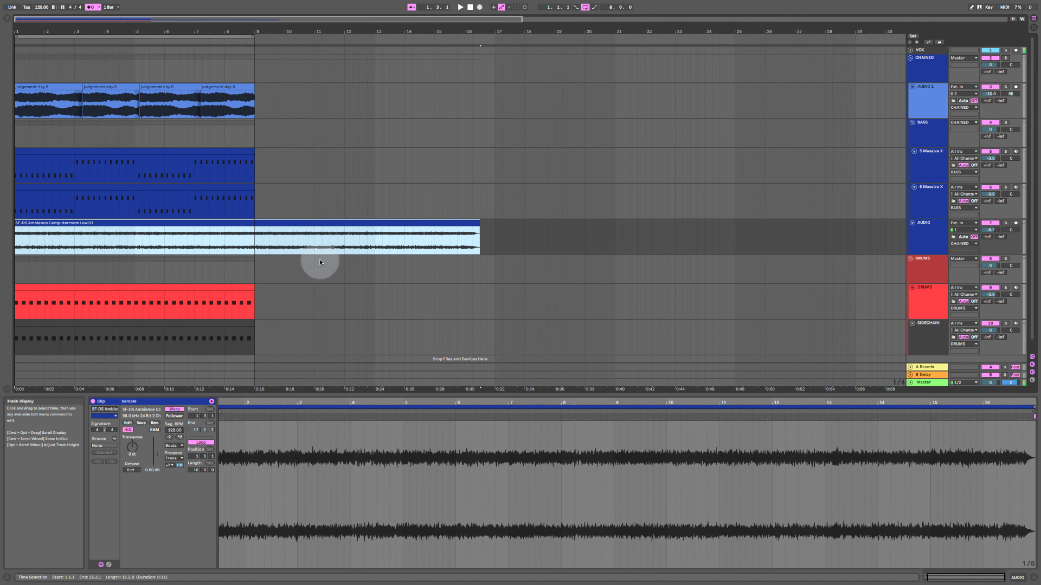
drag(544, 238, 254, 241)
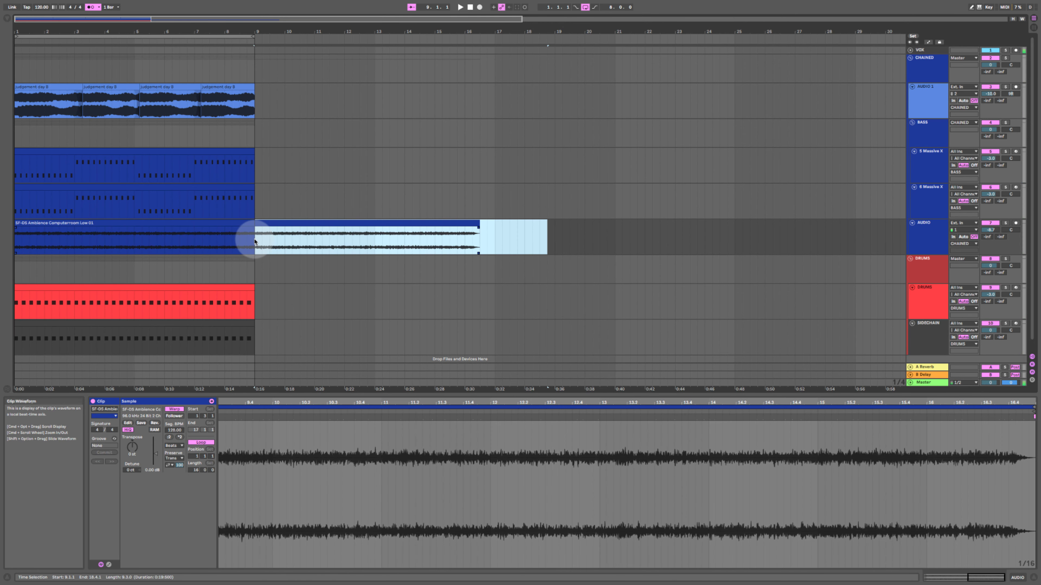
key(Delete)
click(248, 222)
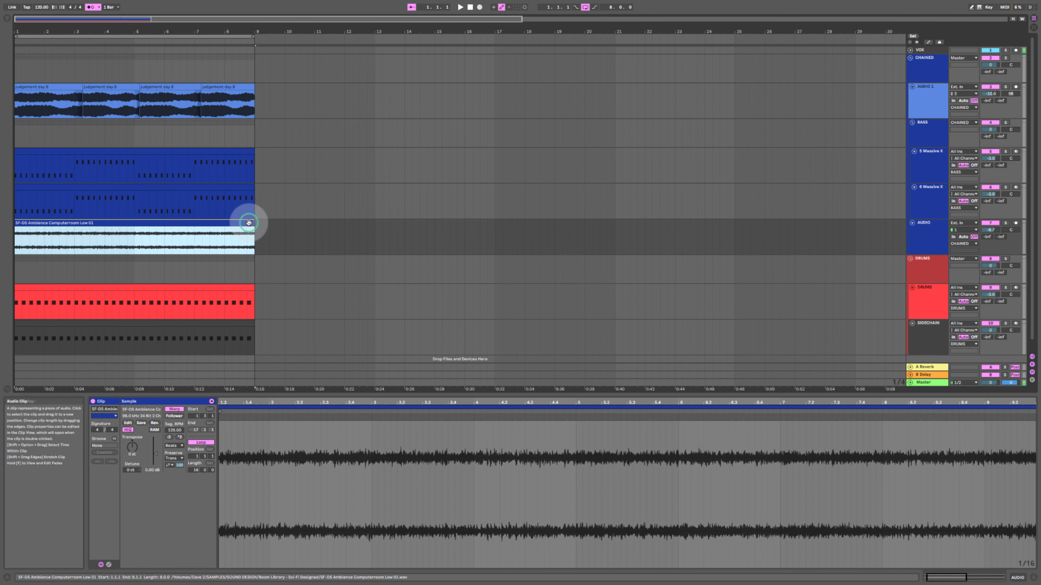
key(super+j)
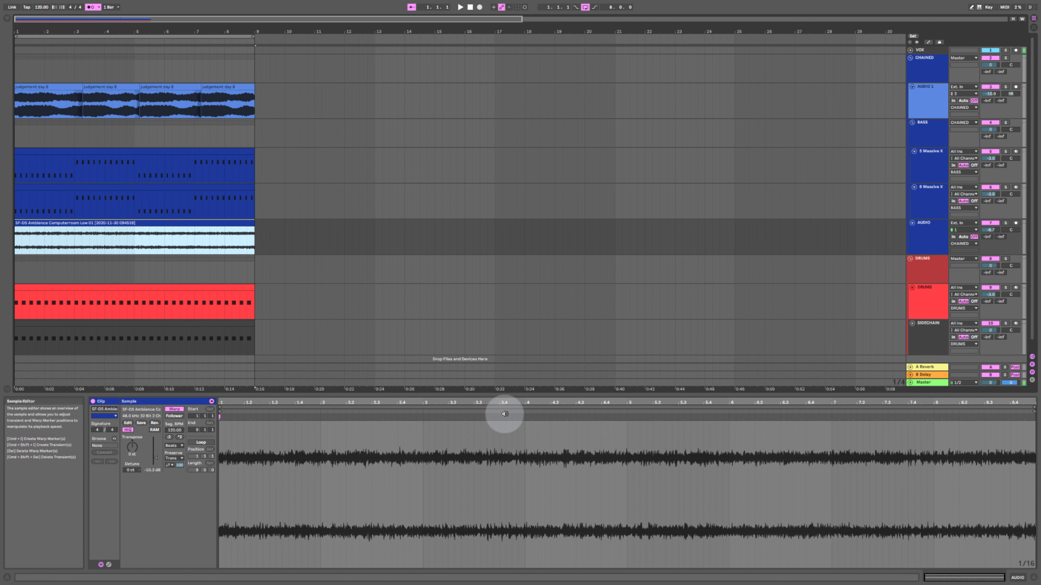
Split the ambience clip at bars 3 and 5 and delete the section between them.
click(44, 248)
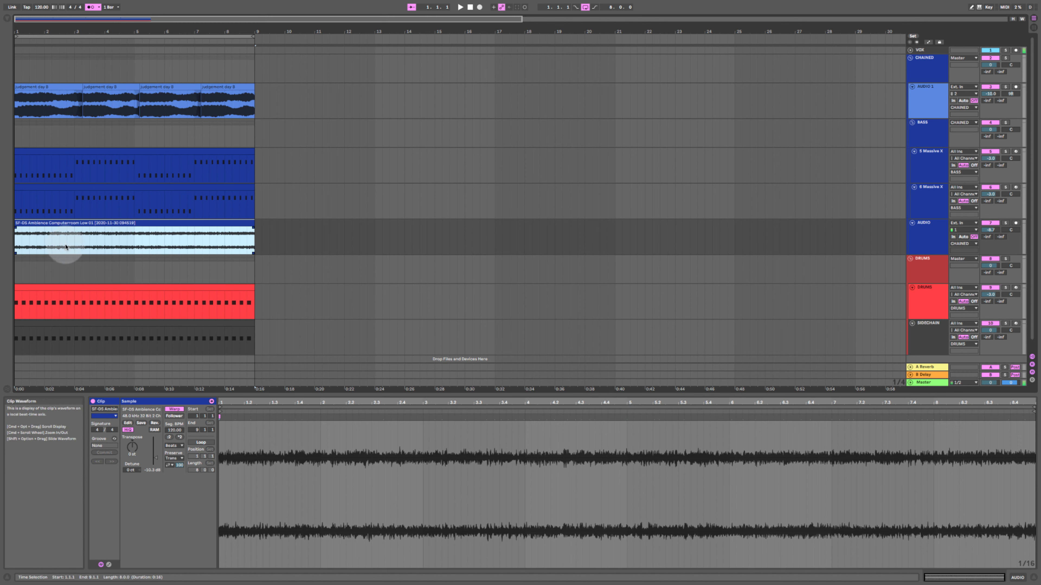
drag(73, 248, 133, 242)
key(super+e)
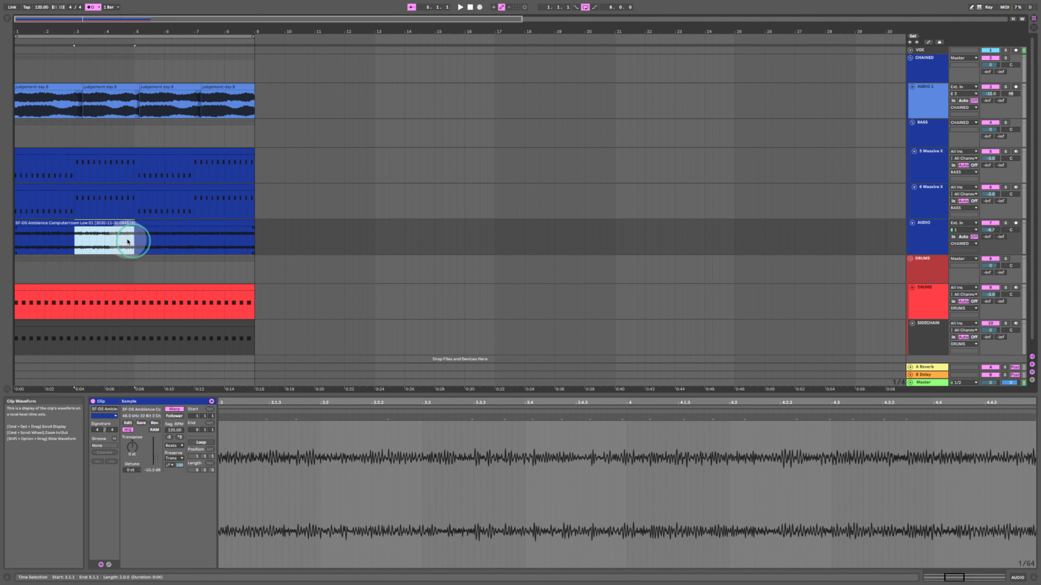
key(Delete)
Isolate bars 6 to 8 of the remaining ambience, move that piece to bar 3 and delete the leftovers.
click(152, 223)
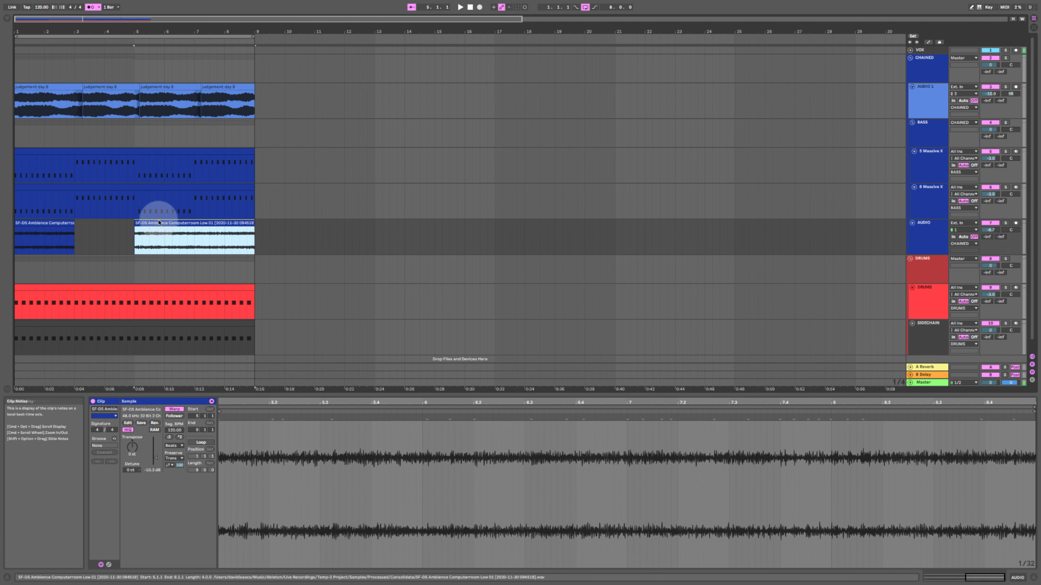
drag(163, 242, 225, 240)
key(super+e)
click(234, 223)
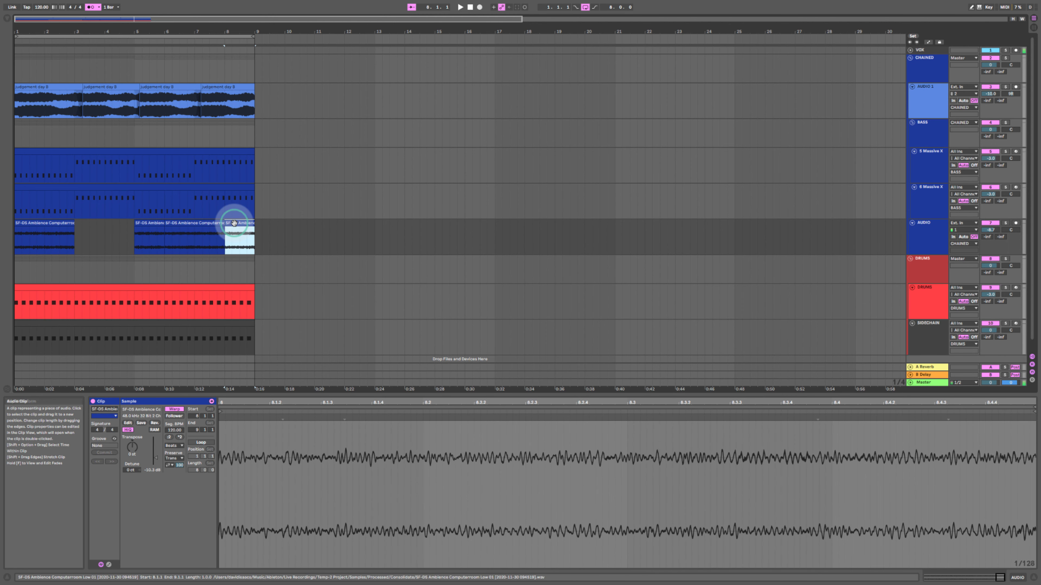
key(Delete)
click(152, 223)
key(Delete)
Duplicate the two adjoining two-bar ambience pieces to fill up to bar 9 and consolidate everything into one clip.
shift+click(62, 222)
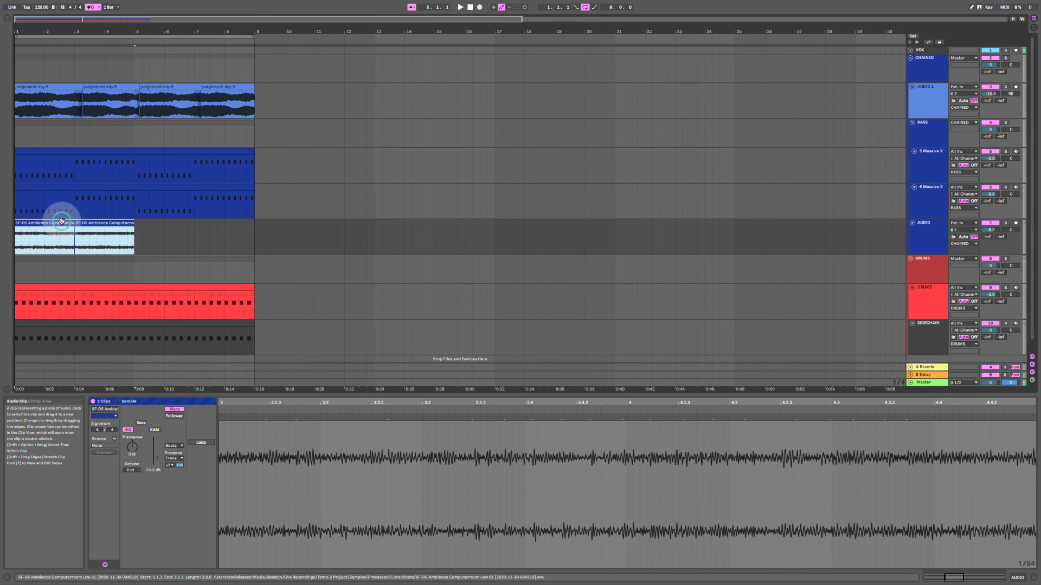
key(super+d)
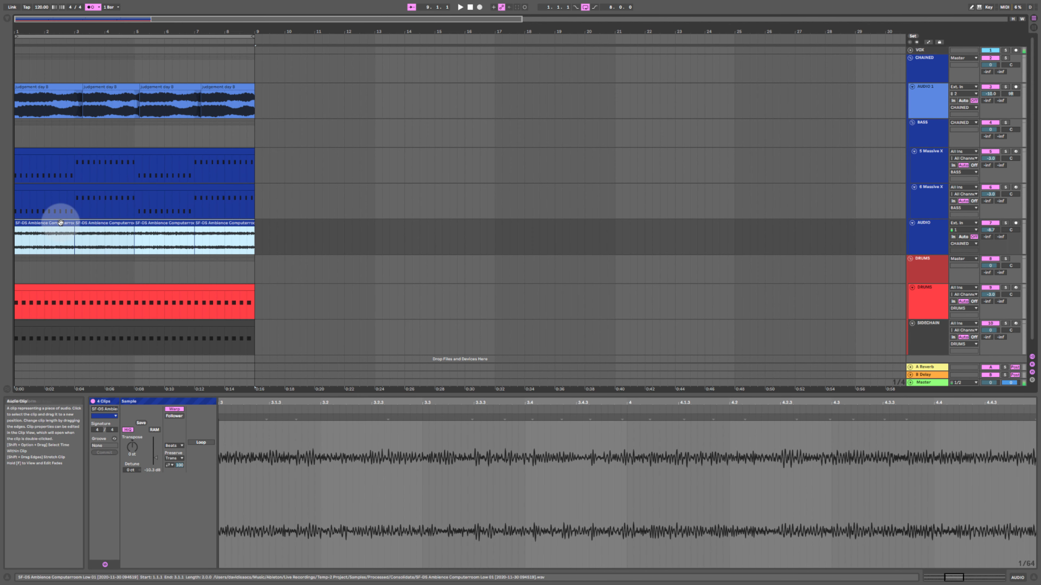
key(super+j)
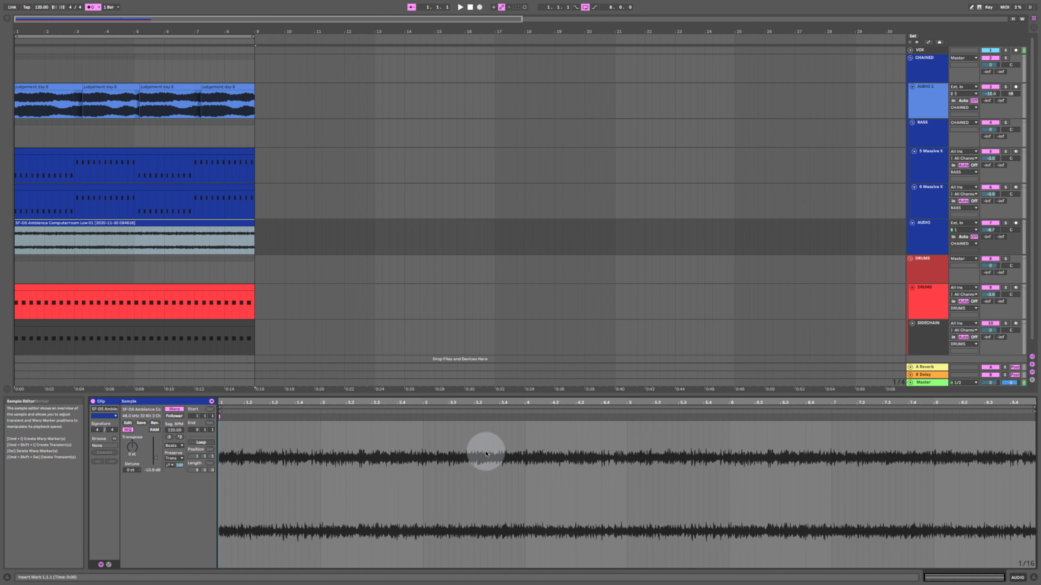
Insert warp markers on the transients across the entire eight-bar ambience sample.
double_click(333, 446)
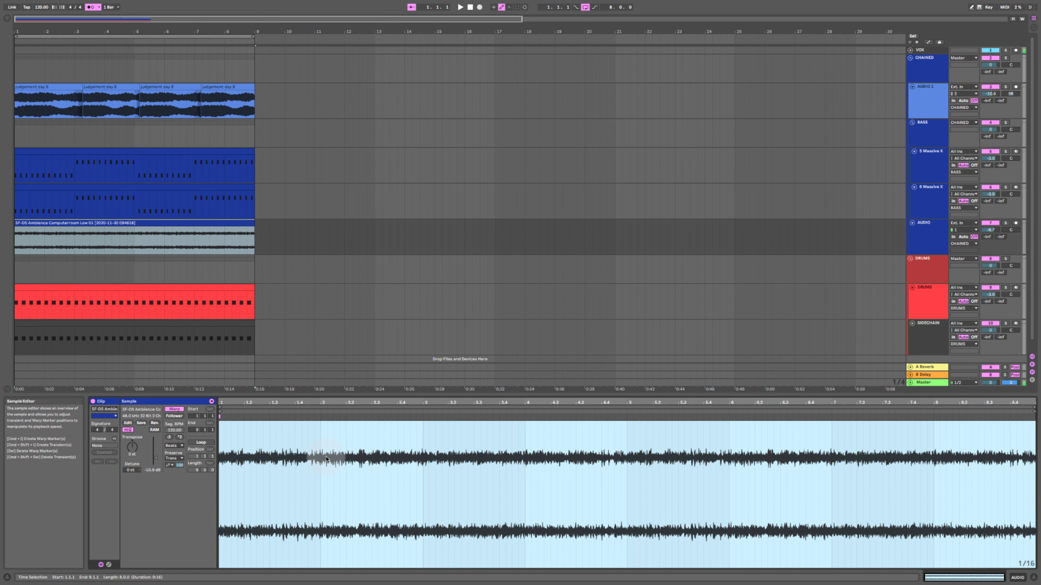
key(super+i)
scroll(381, 471, up, 5)
scroll(384, 474, right, 2)
scroll(384, 473, down, 3)
scroll(384, 473, right, 8)
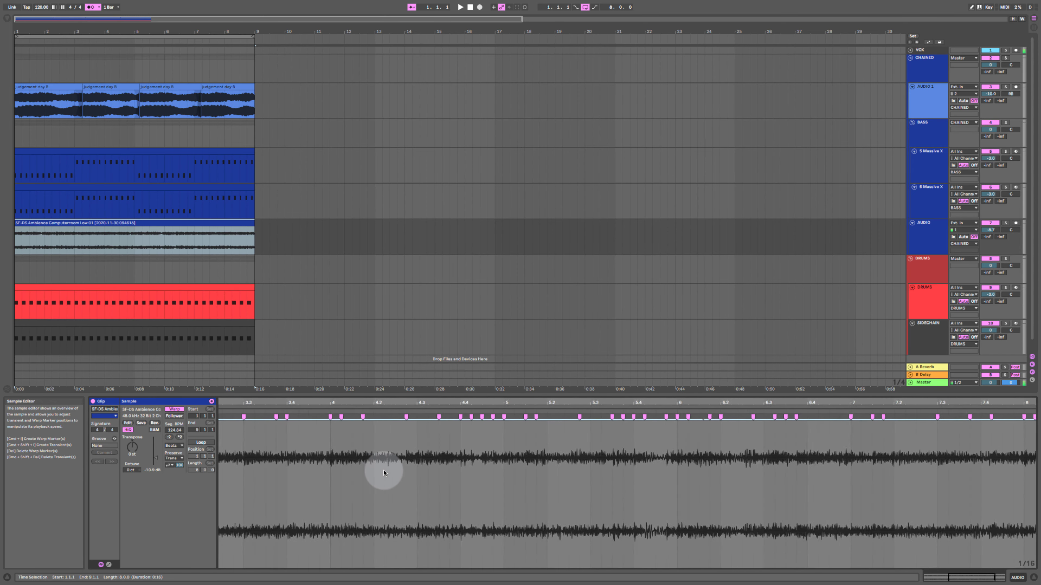
scroll(608, 467, right, 4)
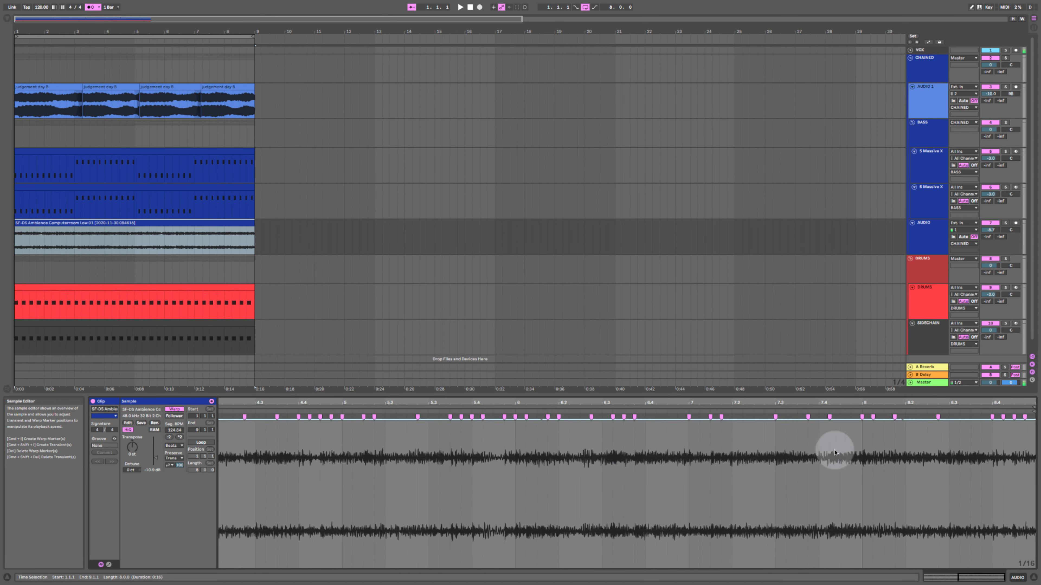
Keep the ambience clip in Beats warp mode preserving transients and turn its transient loop mode off.
click(253, 254)
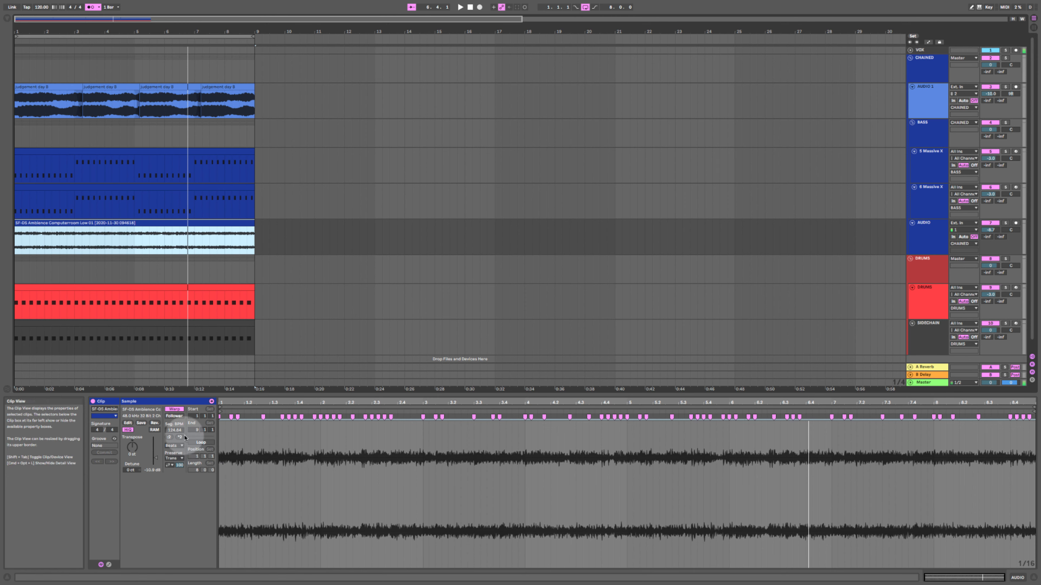
click(173, 446)
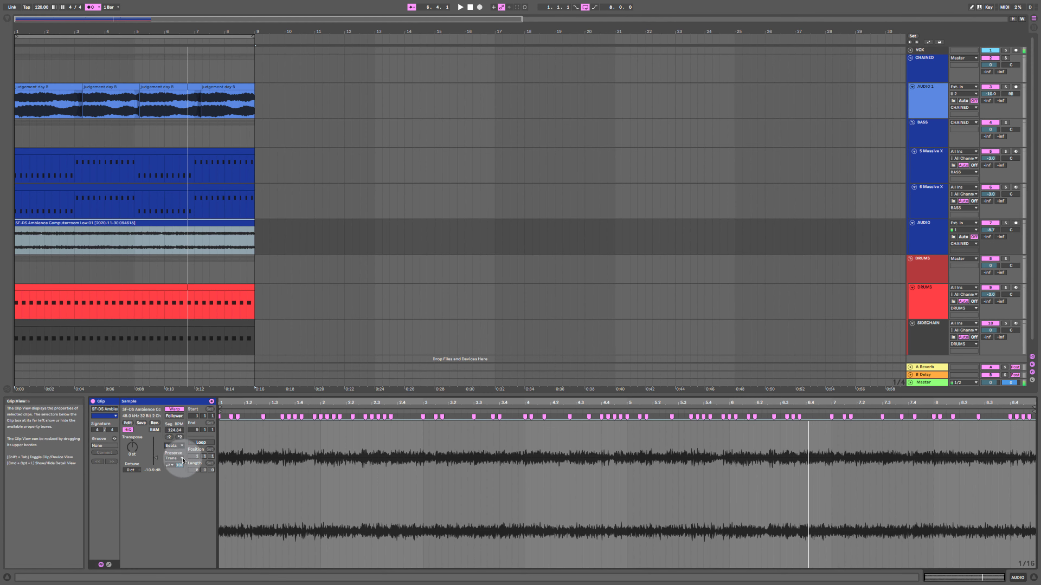
click(175, 458)
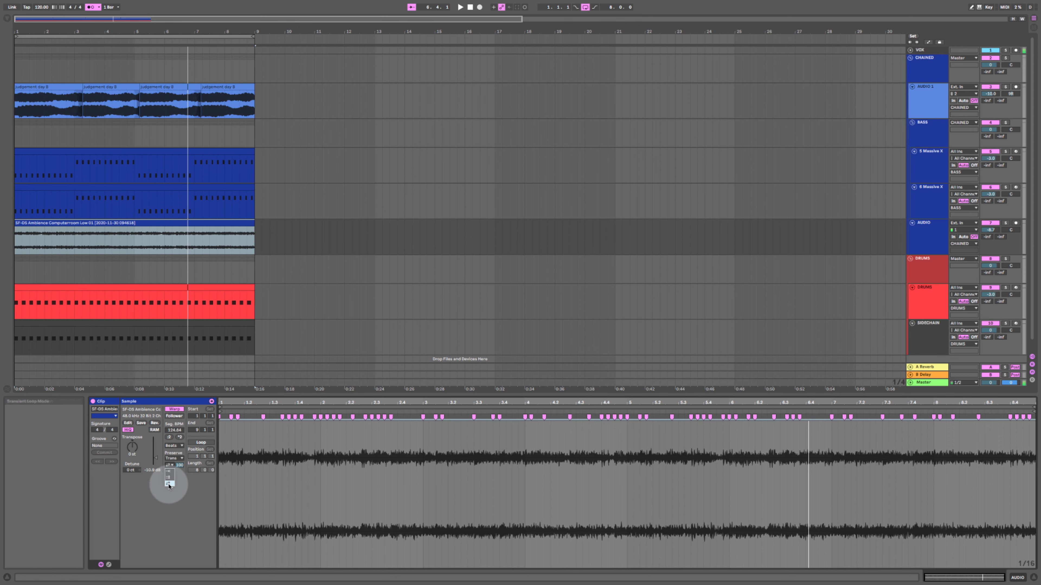
click(189, 481)
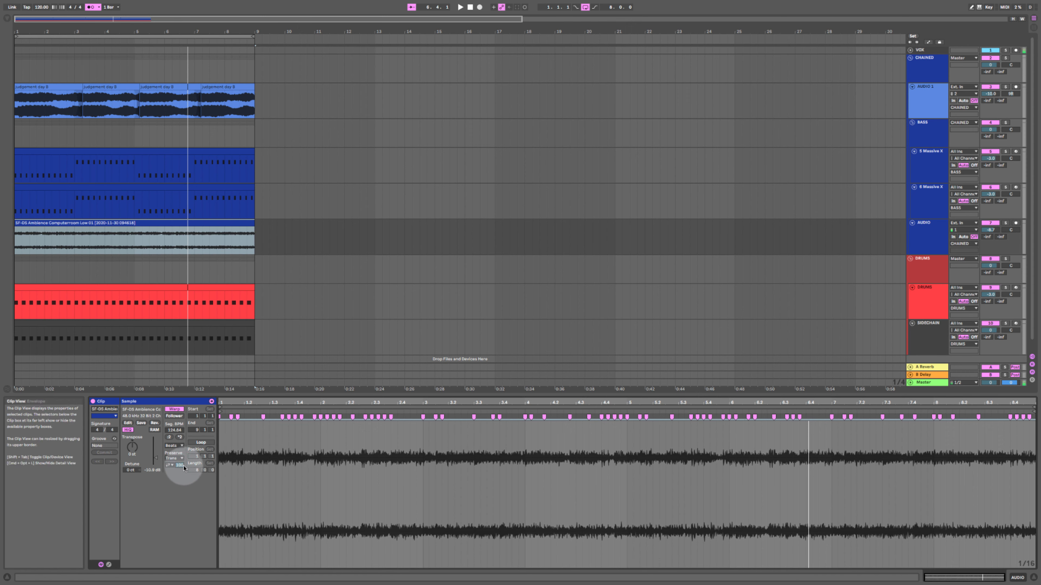
click(168, 465)
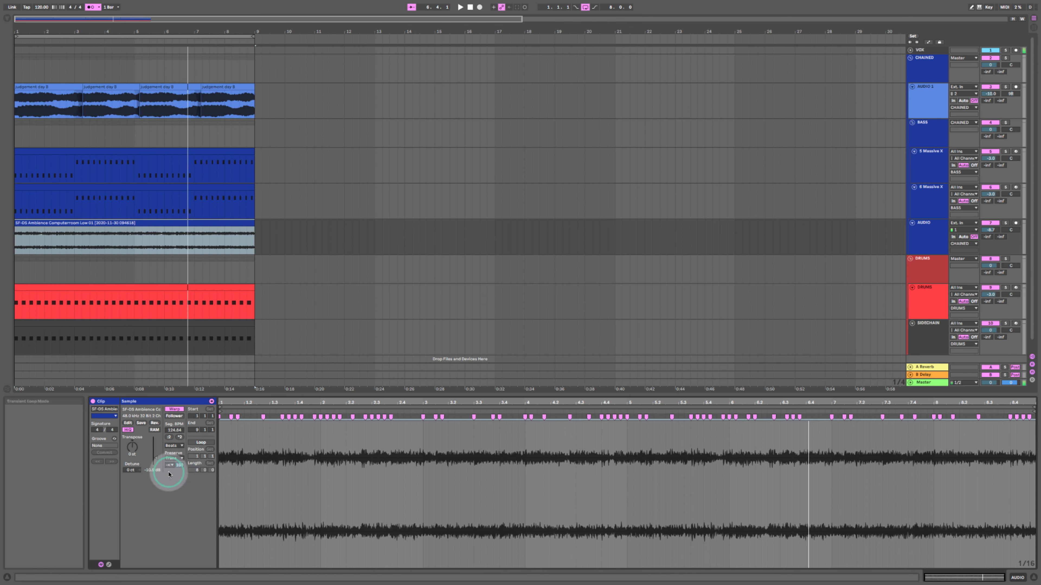
Lower the clip's transient envelope to about 13 and audition the gated ambience soloed.
click(179, 464)
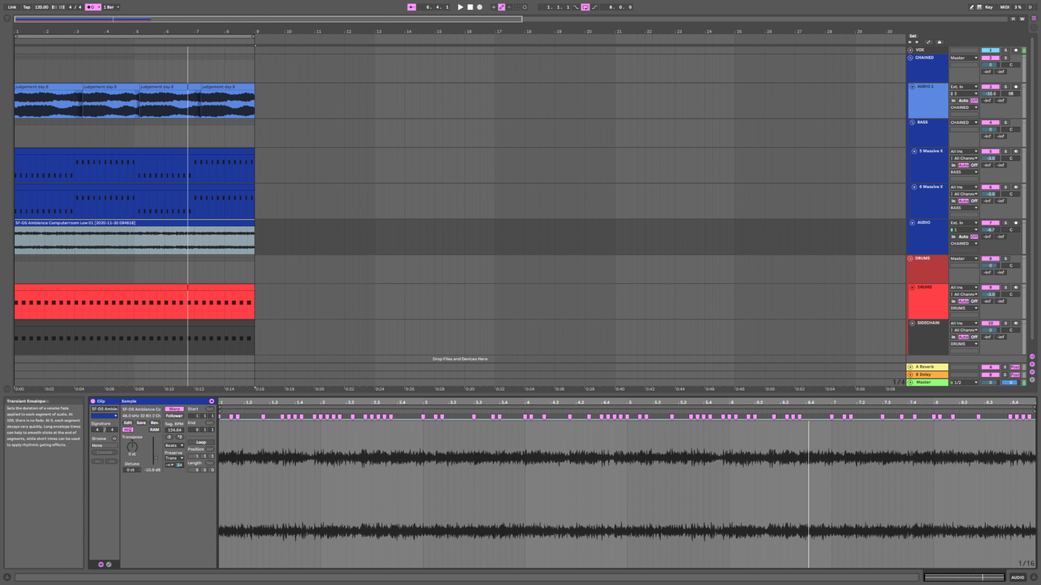
drag(179, 465, 179, 501)
key(s)
key(space)
click(179, 466)
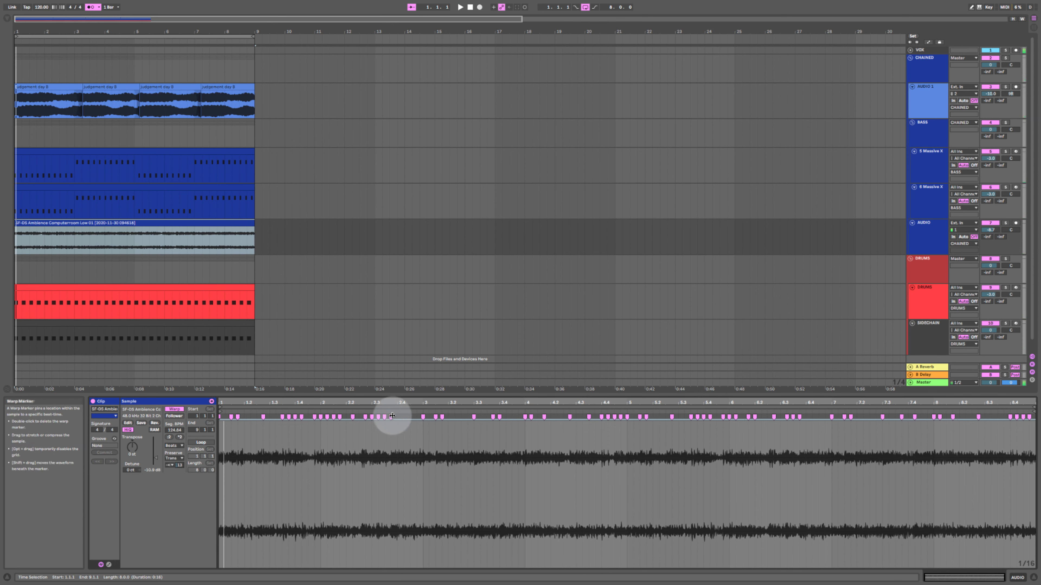
Freeze and flatten the AUDIO track.
right_click(927, 225)
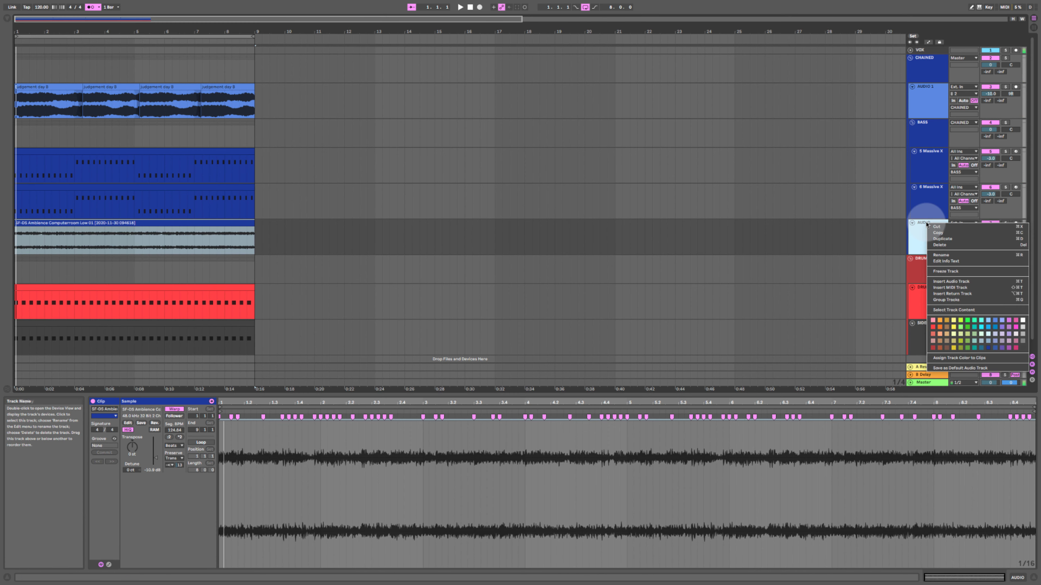
click(944, 271)
right_click(930, 231)
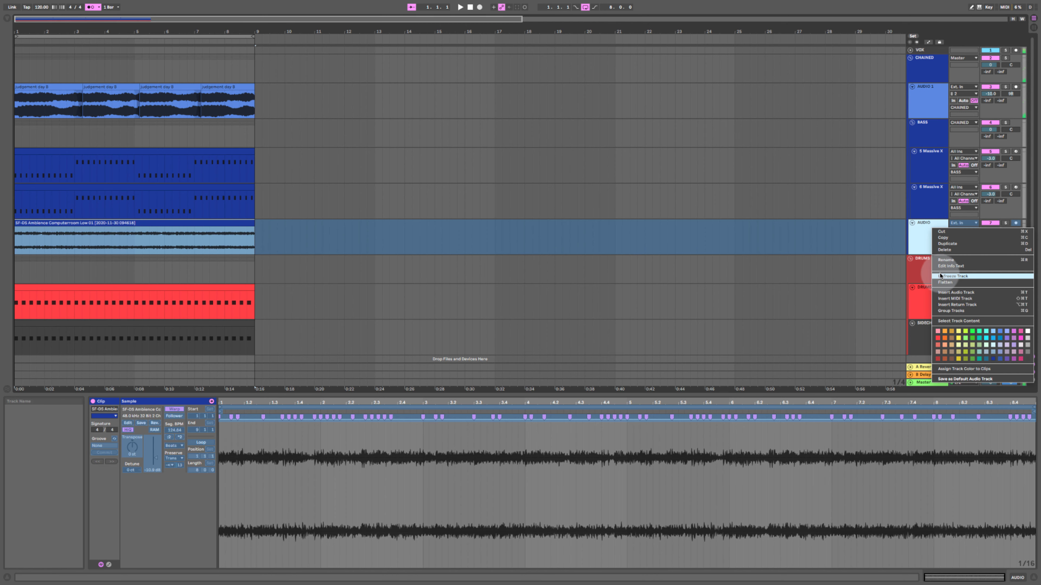
click(943, 282)
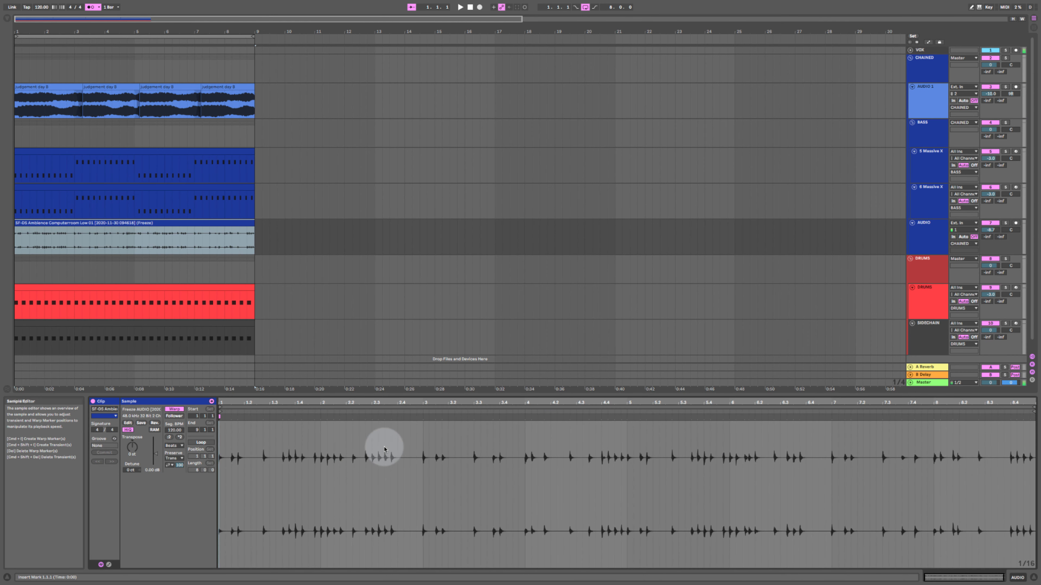
Consolidate the flattened ambience clip and set its clip gain to 0.00 dB.
click(125, 223)
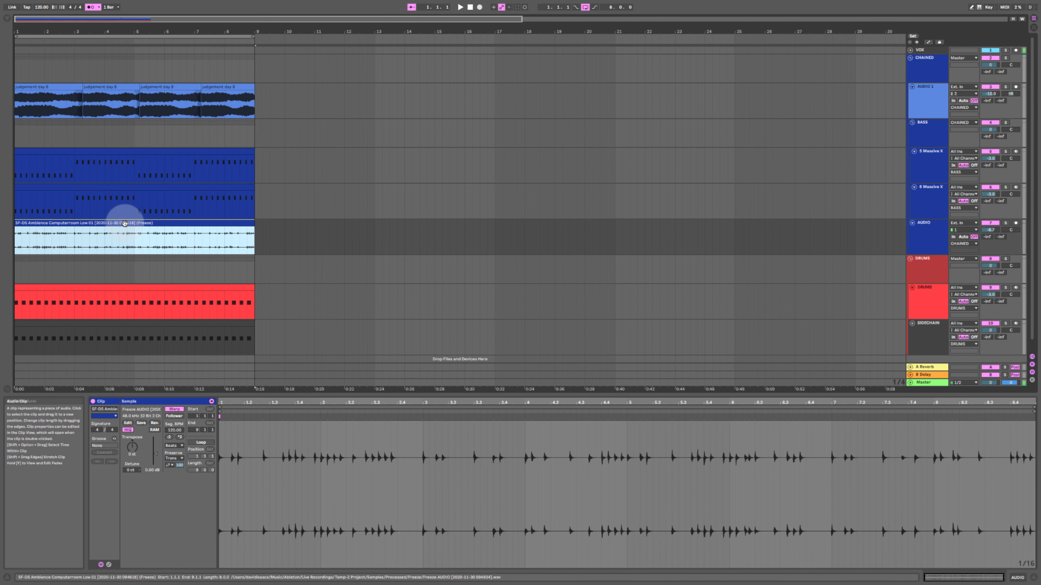
key(super+j)
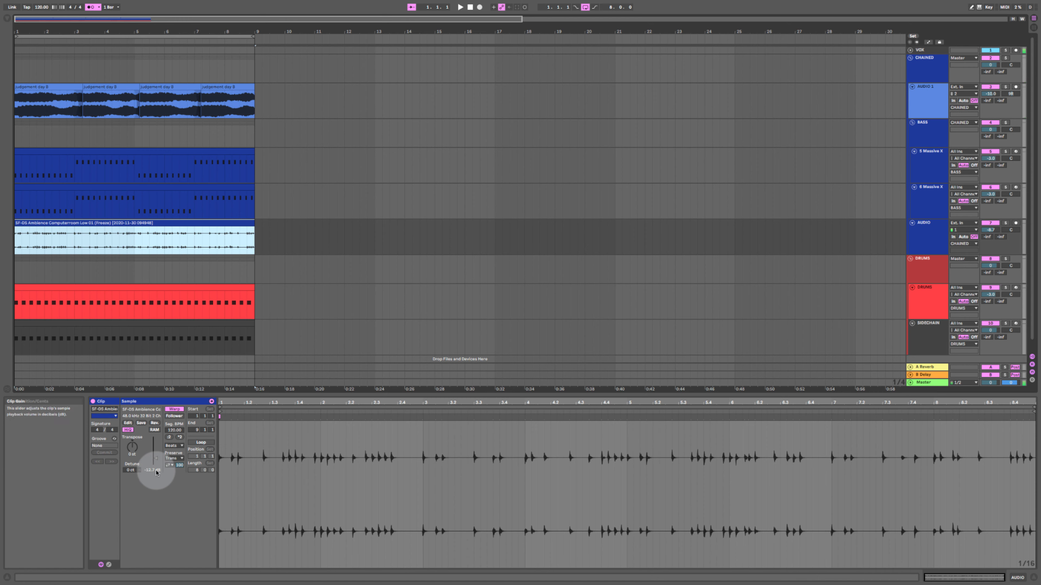
double_click(156, 472)
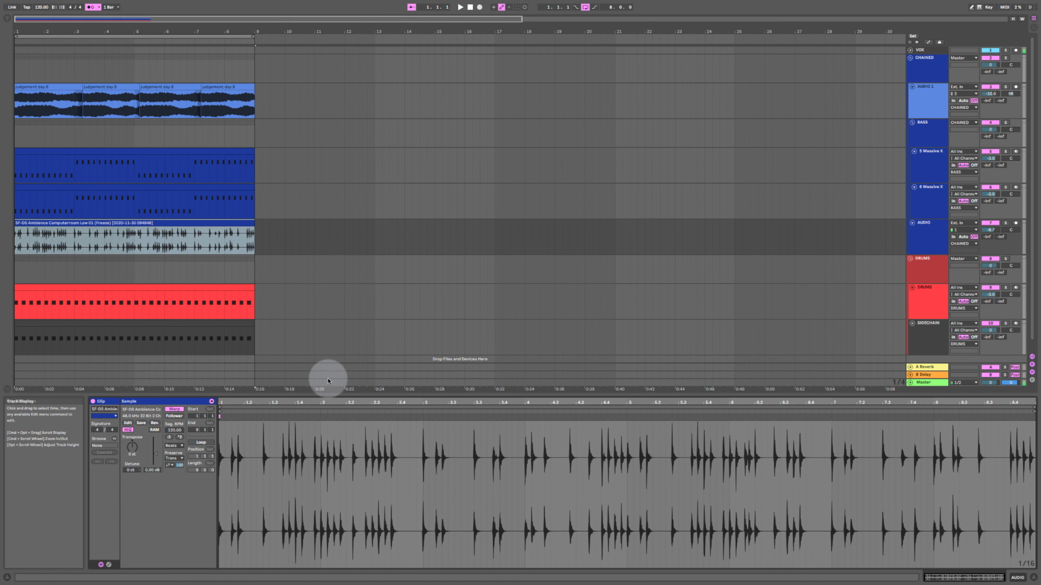
Play the gated ambience clip and examine its individual hits around bar 4 in the sample editor.
key(space)
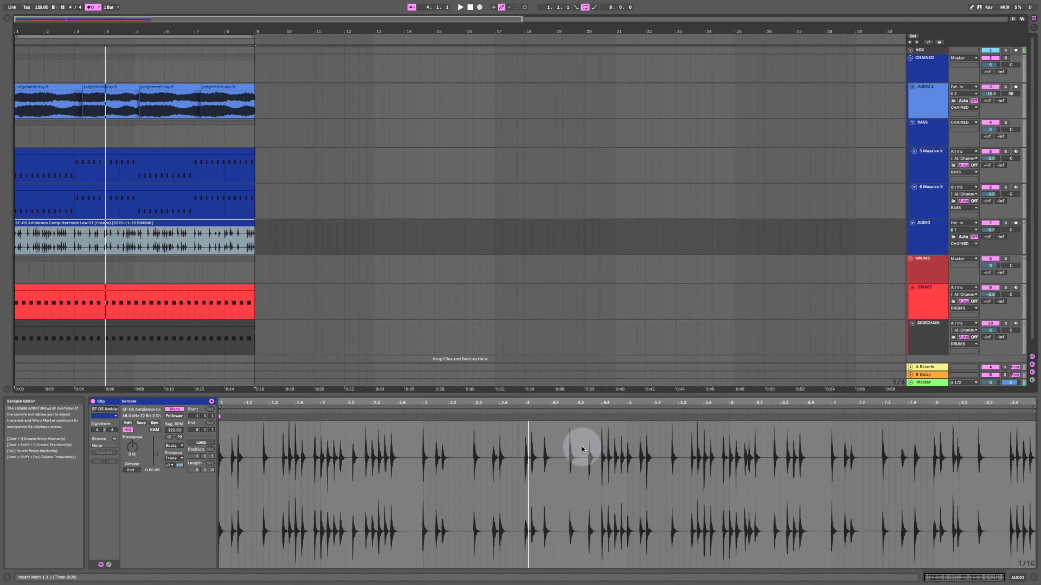
scroll(642, 457, up, 5)
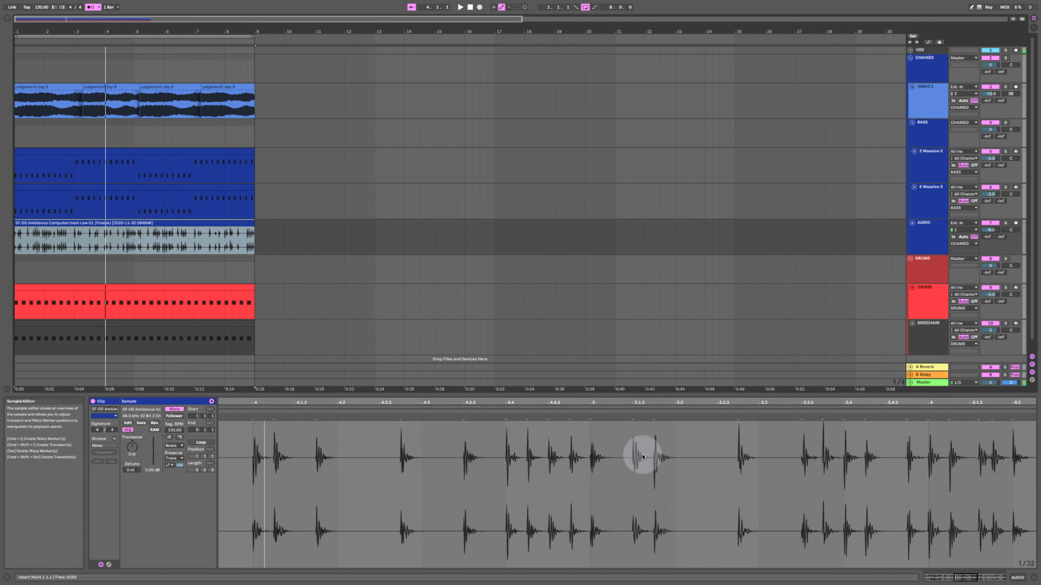
Audition the gated ambience clip soloed and examine its hits along the sample waveform.
scroll(587, 440, down, 3)
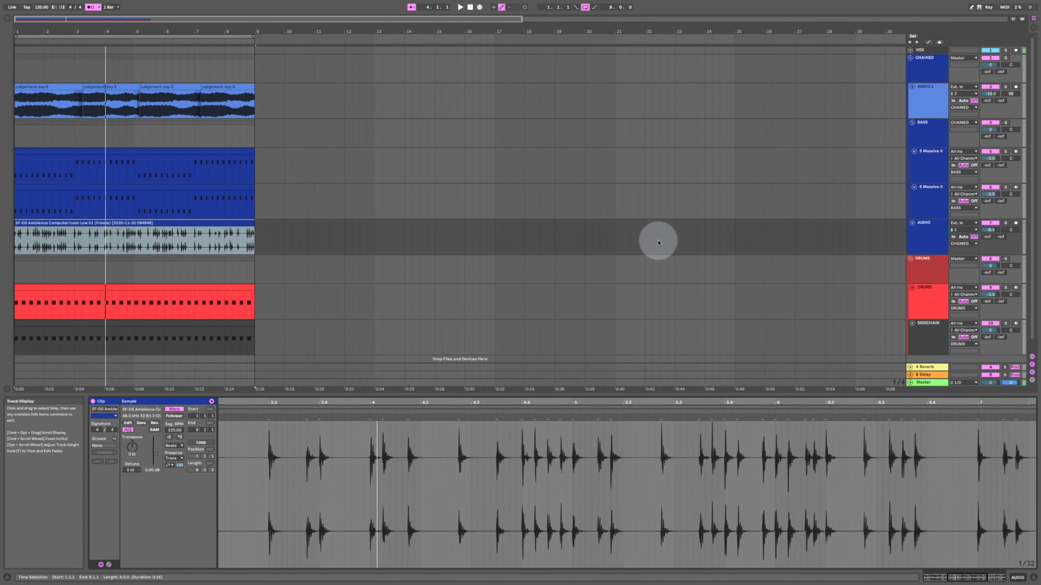
click(1005, 225)
key(space)
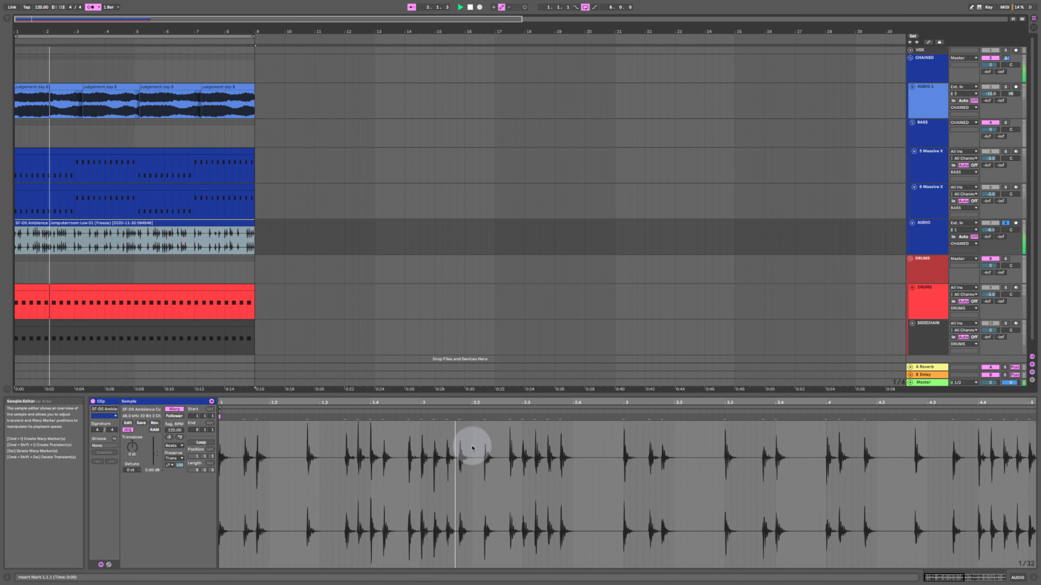
scroll(492, 450, right, 3)
scroll(541, 441, right, 5)
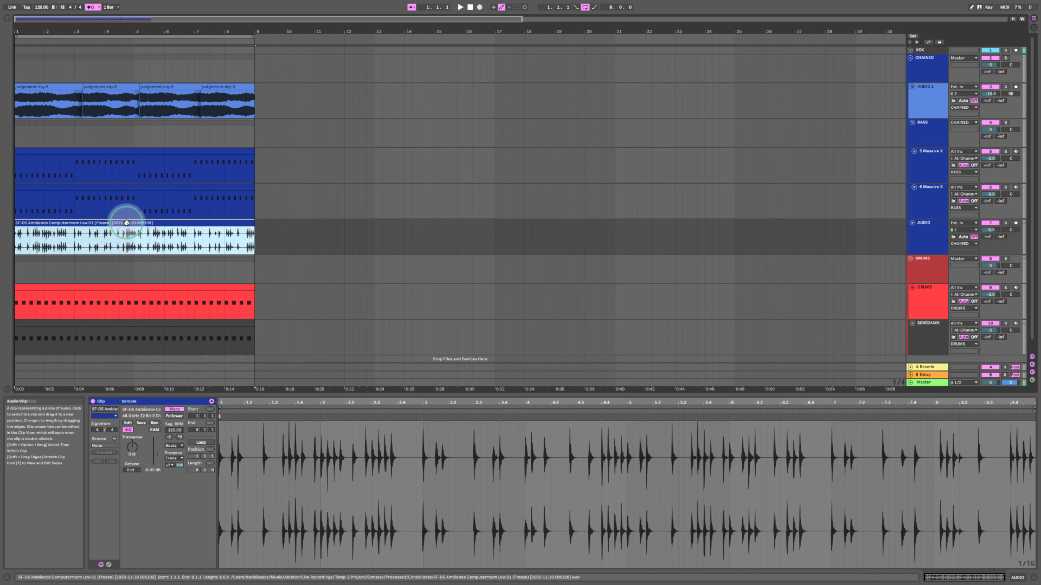
Play the consolidated ambience clip together with the full mix.
click(126, 222)
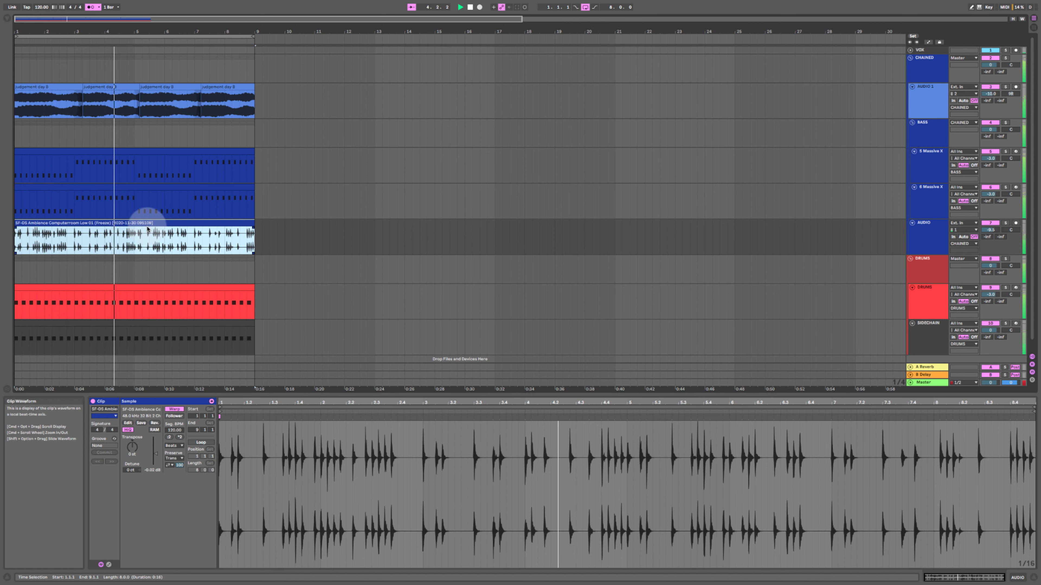
click(233, 282)
key(space)
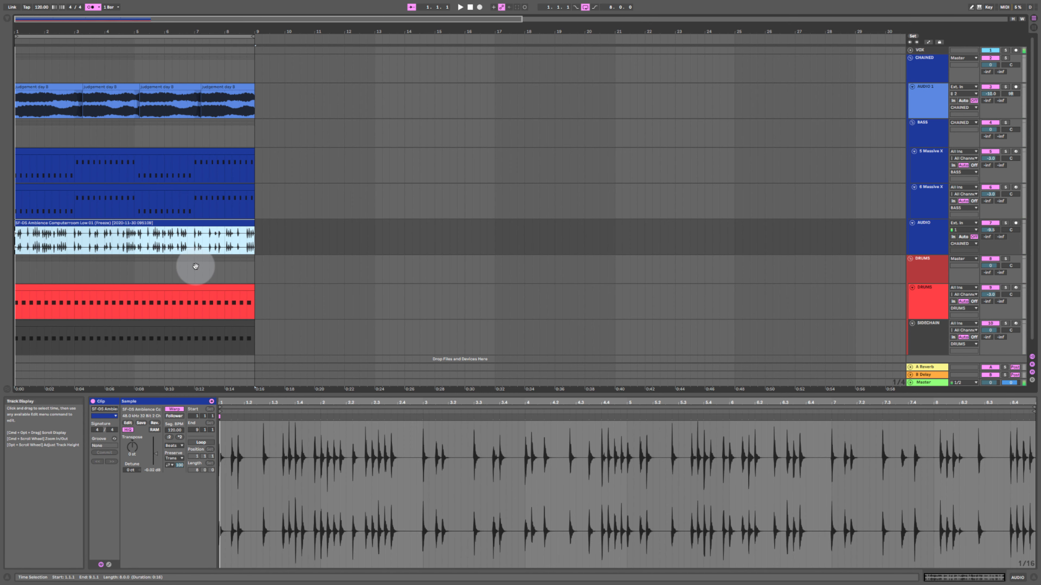
Add a Saturator to the AUDIO track, with soft clip on and its output lowered.
key(super+alt+b)
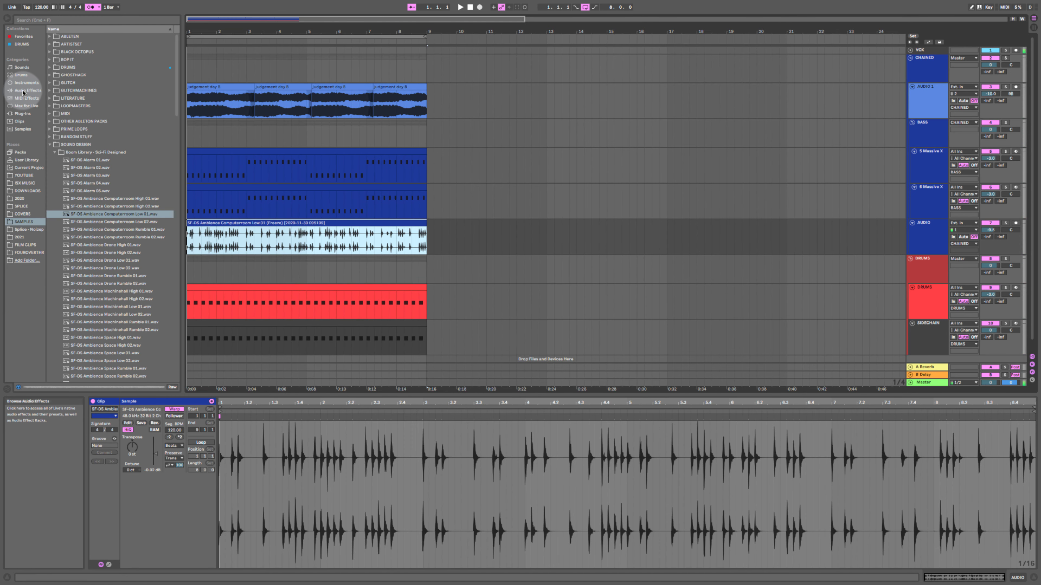
click(25, 90)
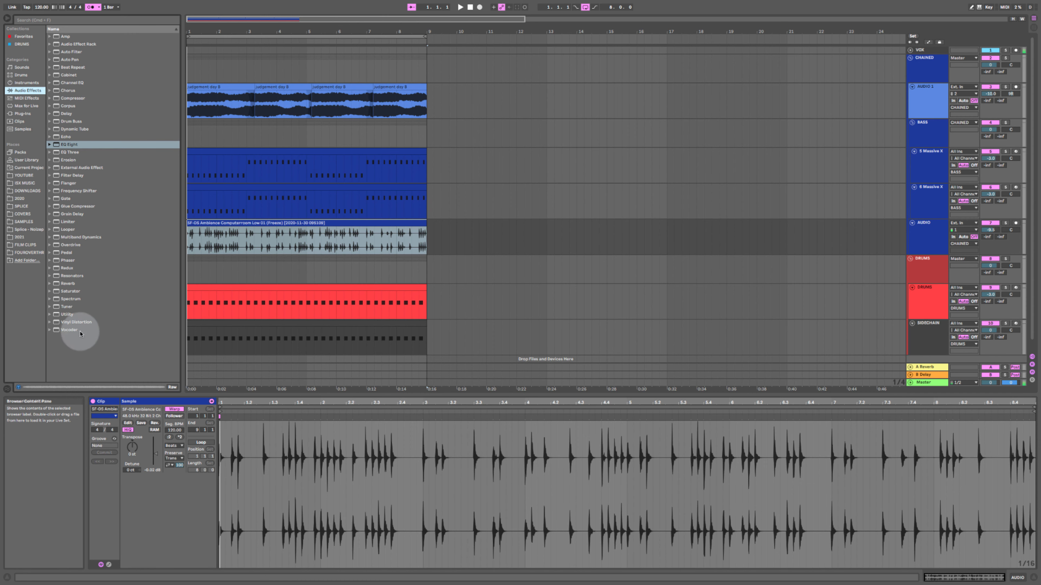
drag(70, 291, 235, 235)
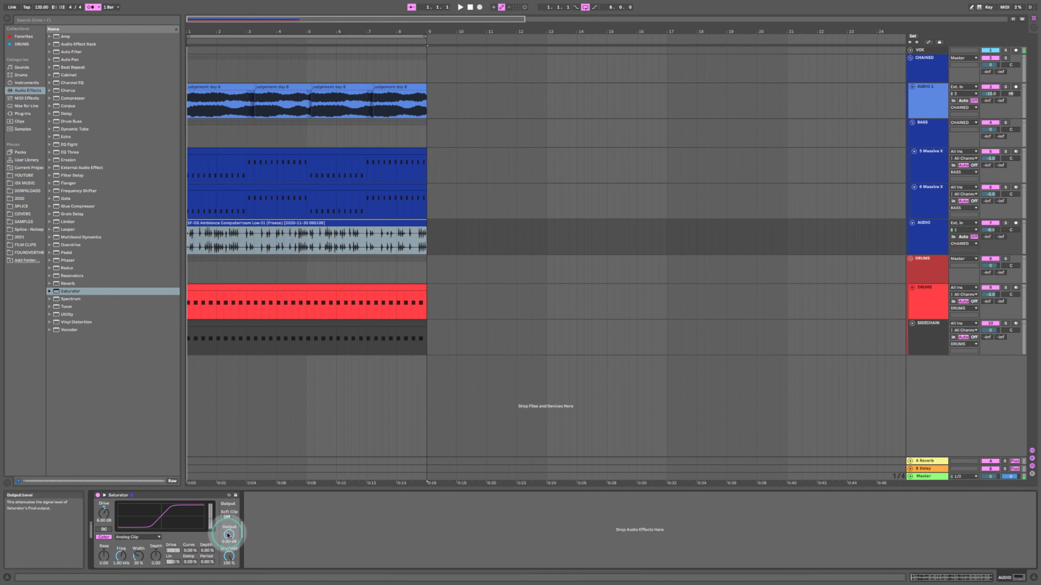
Insert an Overdrive after the Saturator, move its band to about 3.12 kHz, and lower its dry/wet to about 16 %.
drag(70, 245, 279, 511)
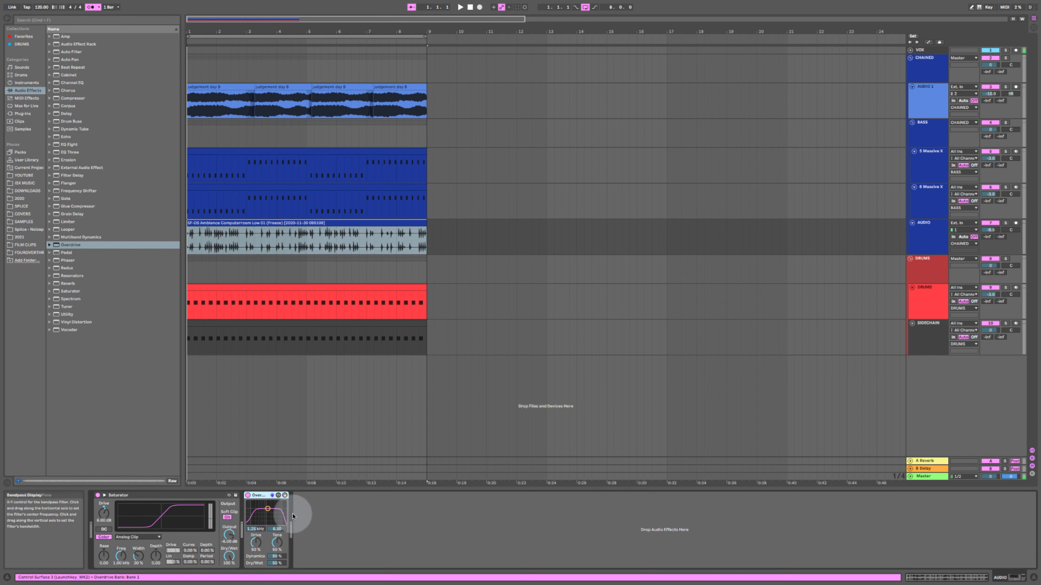
click(274, 518)
key(space)
drag(276, 564, 277, 565)
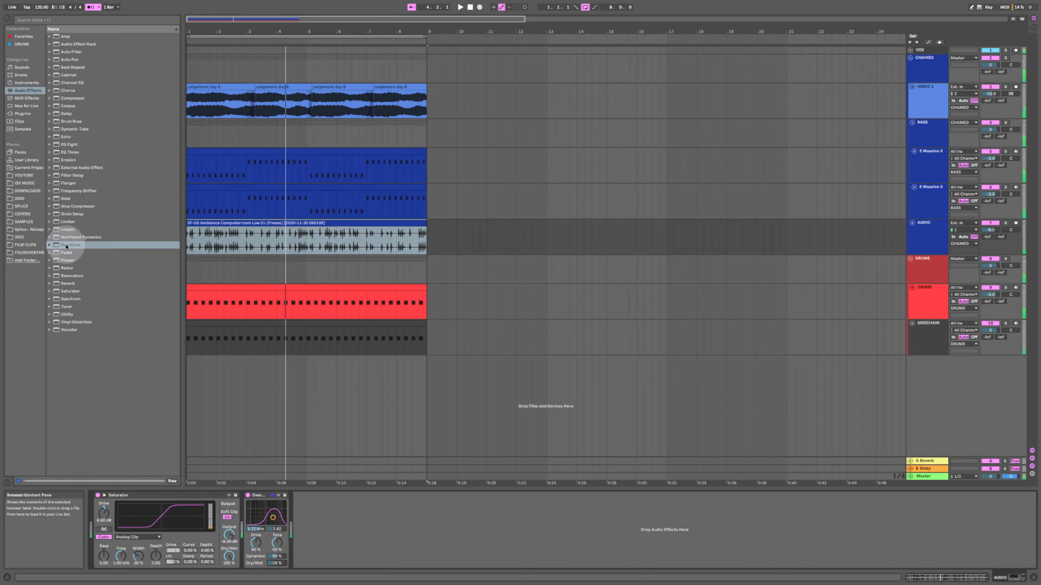
Add the OTT multiband preset and an EQ Eight after the Overdrive, and shape the EQ curve.
click(50, 238)
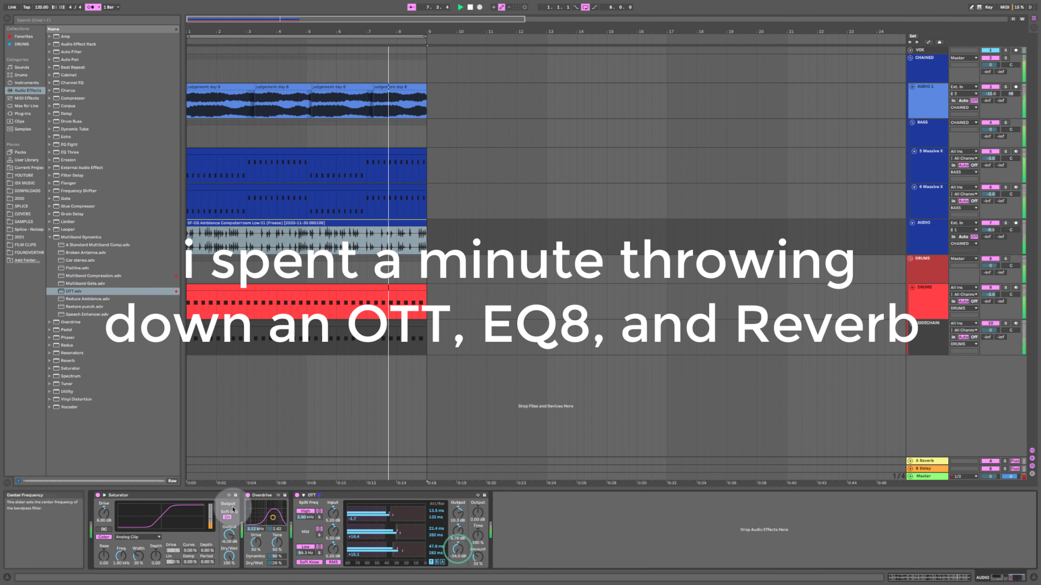
double_click(69, 145)
drag(578, 511, 586, 504)
mouse_move(635, 527)
mouse_down()
mouse_move(634, 516)
mouse_move(616, 533)
mouse_up()
click(589, 502)
Move OTT to the end of the effects chain and add a Reverb before it, adjusting the Reverb's dry/wet.
click(297, 495)
click(297, 495)
drag(307, 494, 692, 495)
drag(678, 556, 678, 560)
double_click(131, 361)
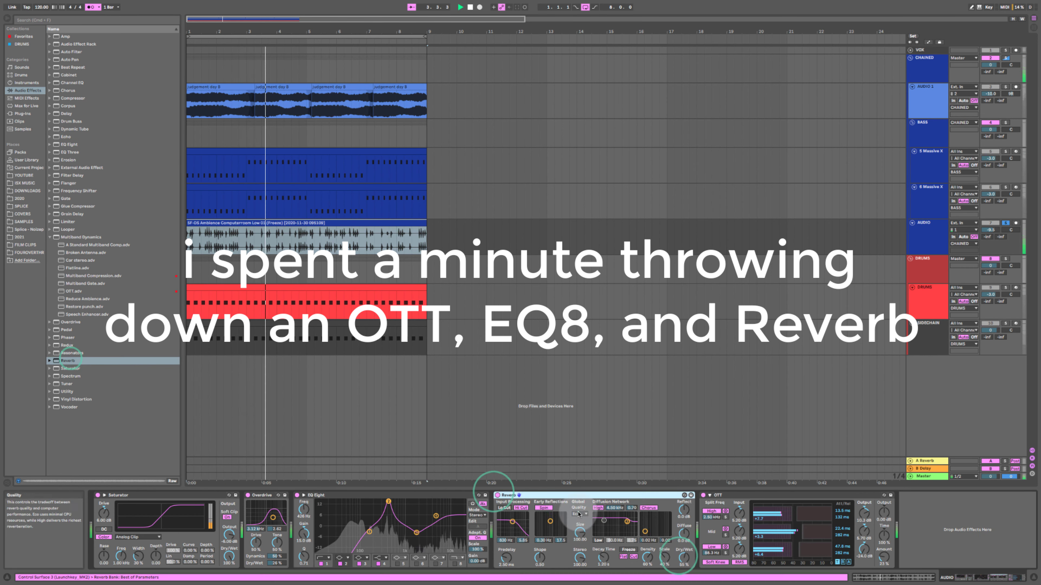
key(space)
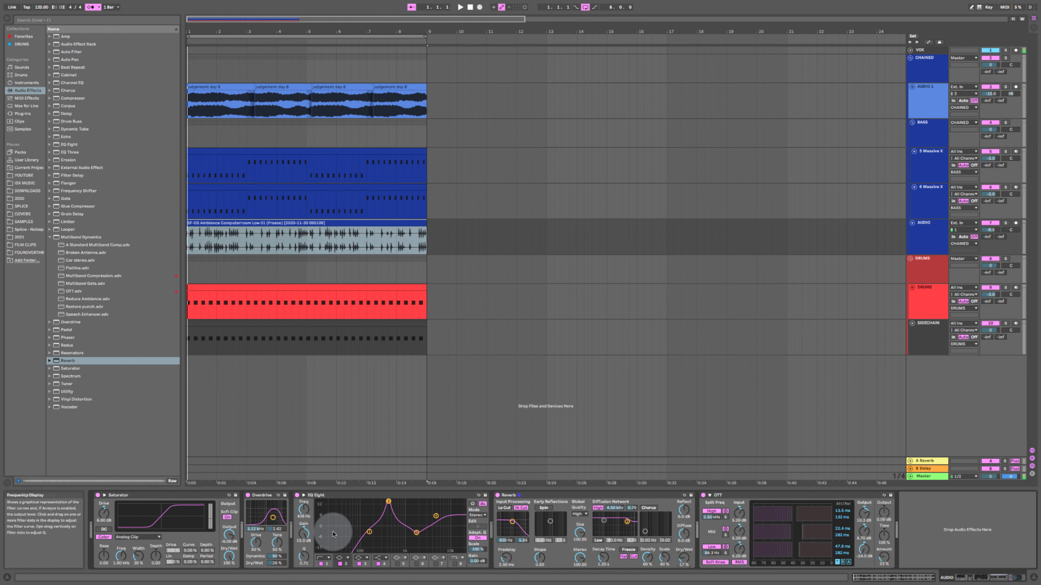
Insert a Filter Delay between the Overdrive and the EQ Eight.
click(50, 237)
click(73, 175)
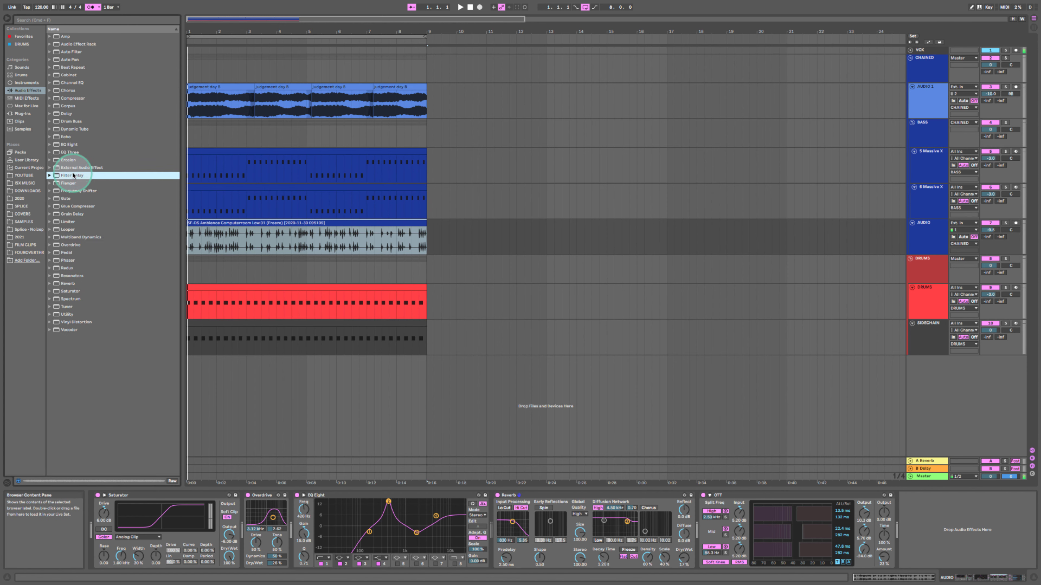
drag(73, 173, 298, 524)
Adjust the volumes of the Filter Delay's delay lines while auditioning the AUDIO track soloed.
click(1005, 223)
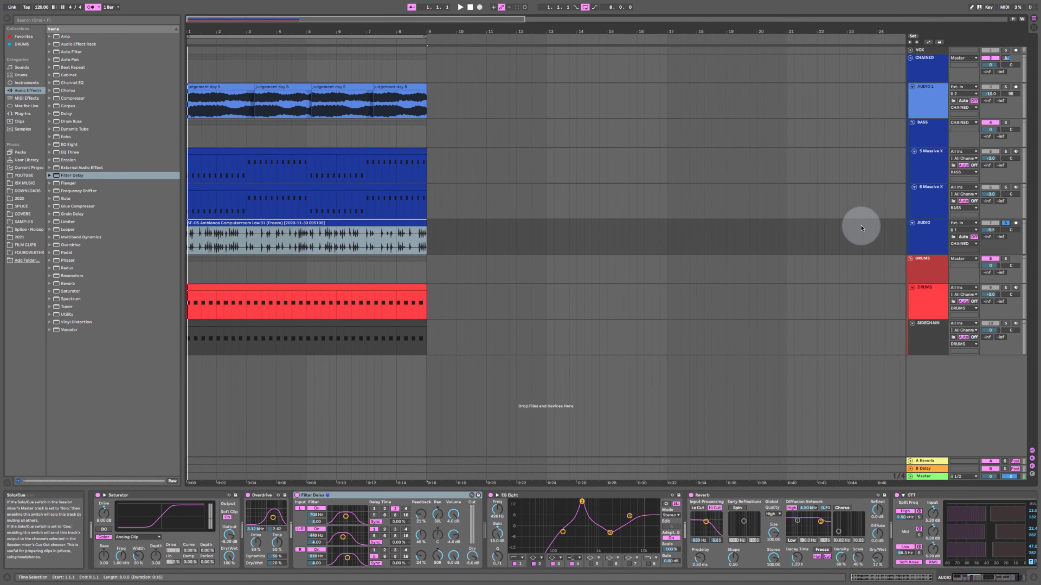
key(space)
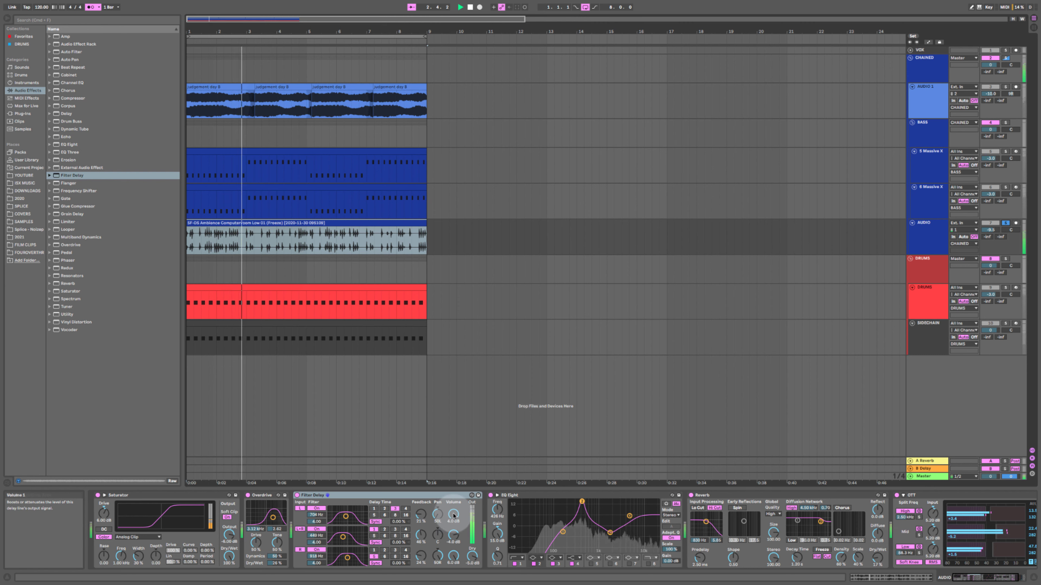
drag(454, 519, 453, 570)
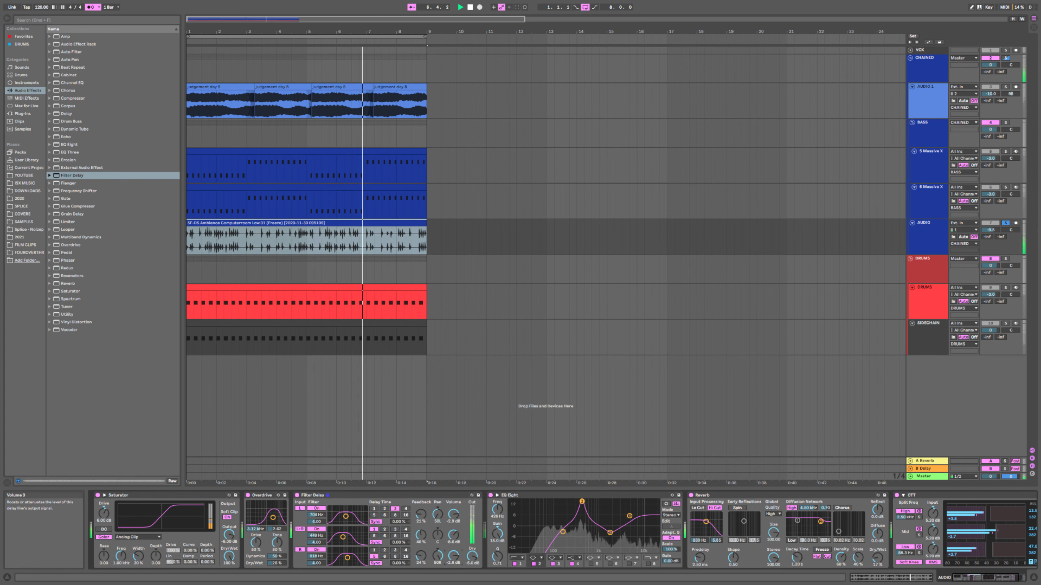
drag(454, 569, 454, 562)
key(space)
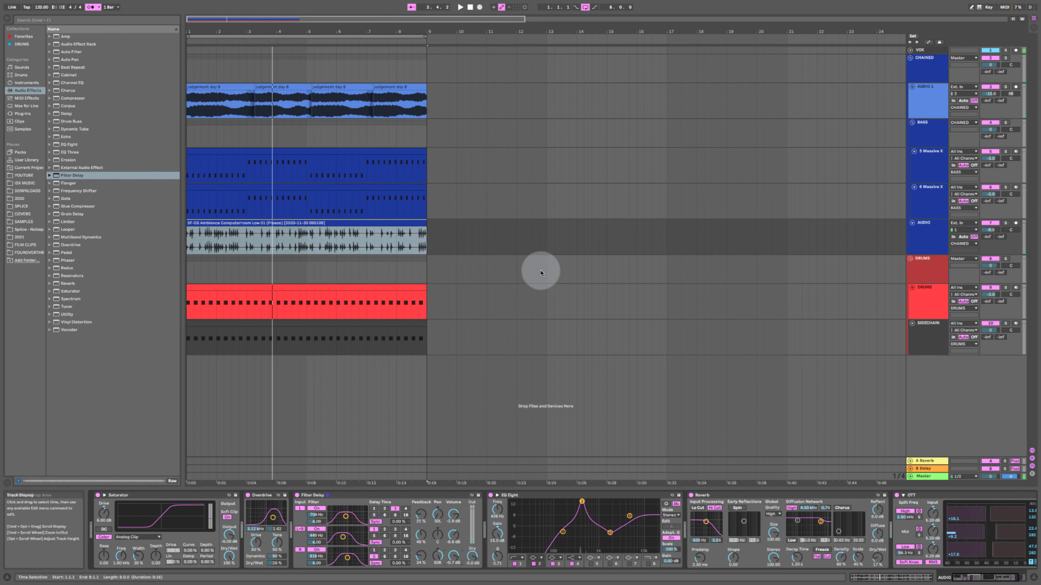
Play the processed loop with the full mix and look over the AUDIO track's effects chain.
key(space)
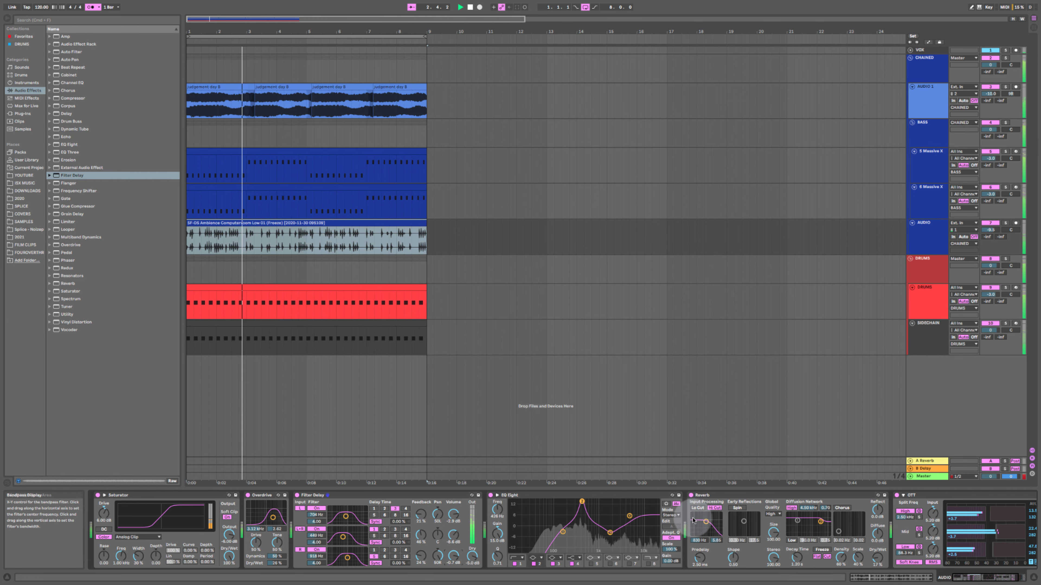
scroll(692, 520, right, 3)
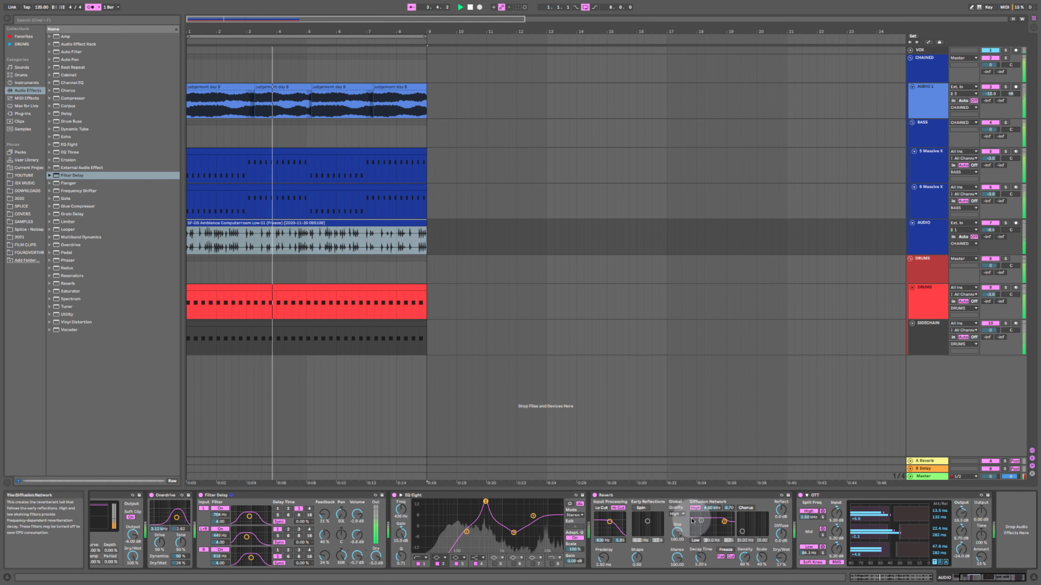
click(298, 423)
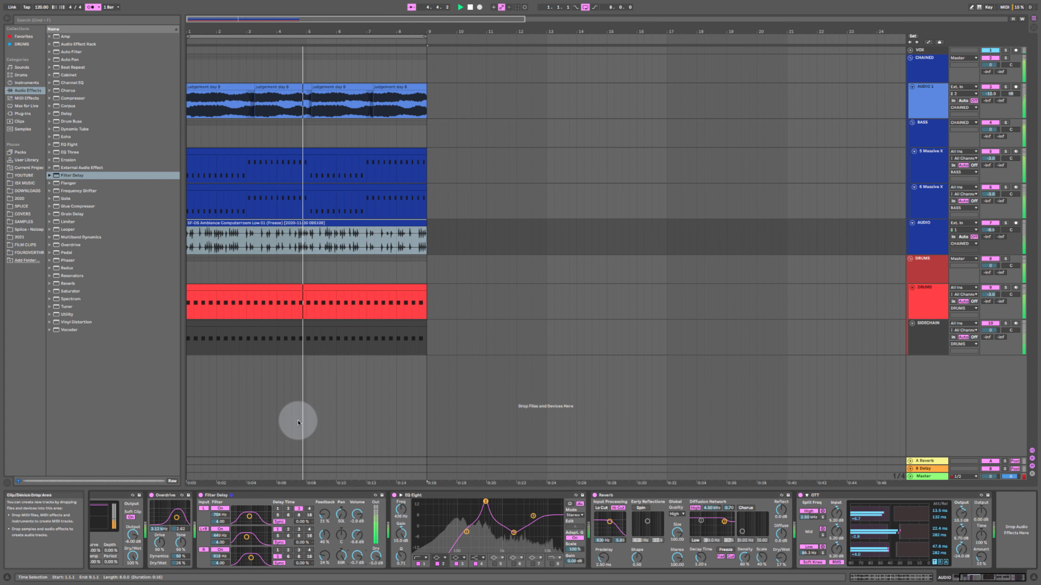